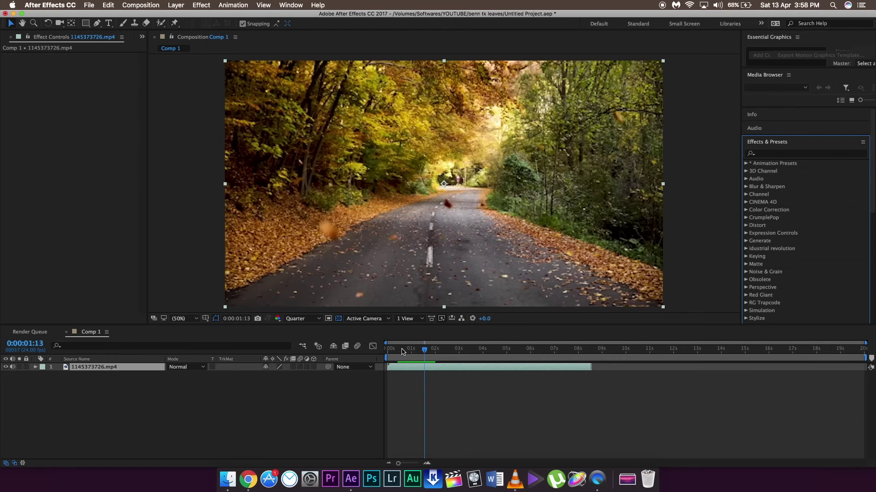
- Scale the autumn leaf layer to 8% and place it over the upper-left trees at about 312, 332
drag(402, 351, 373, 350)
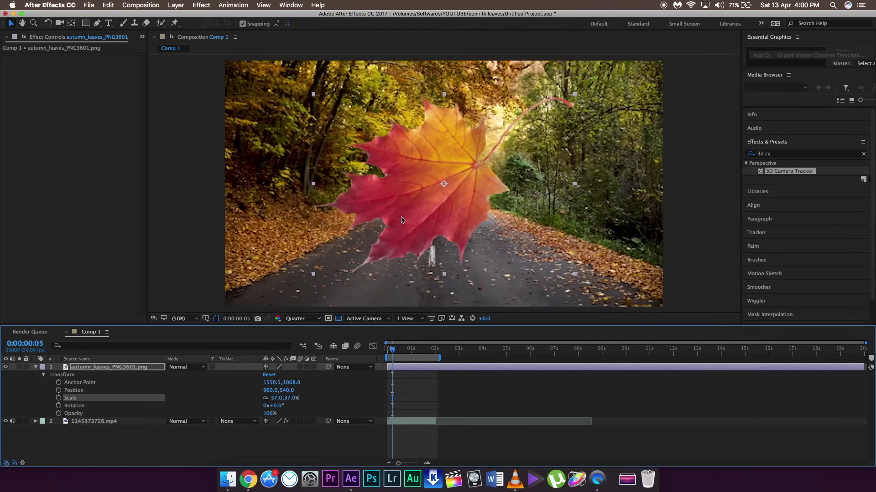
drag(400, 200, 331, 195)
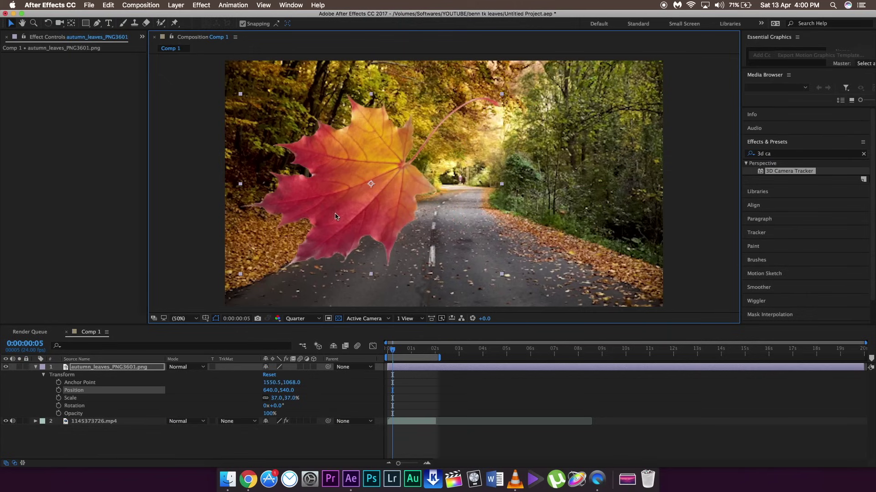
drag(292, 399, 282, 403)
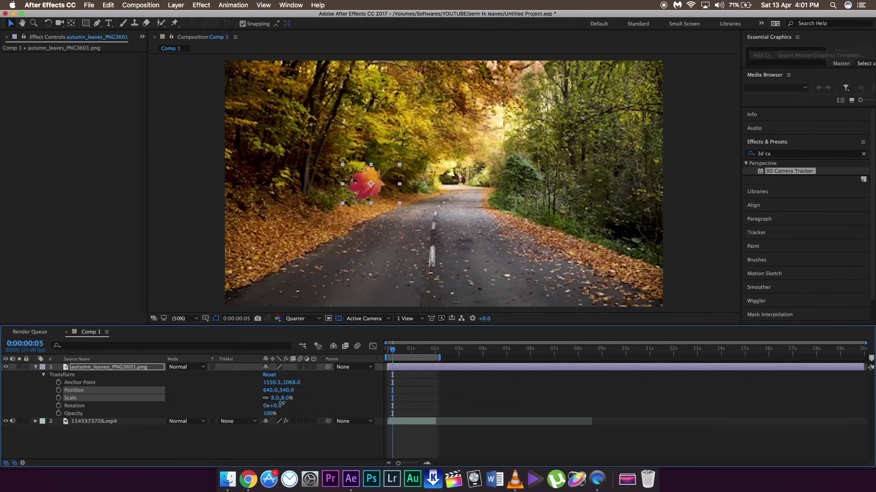
drag(360, 185, 287, 138)
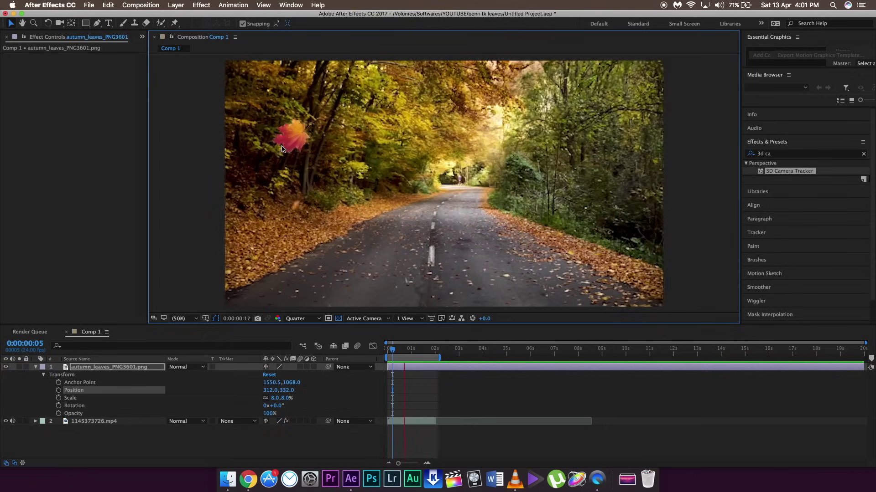
- Make the leaf layer 3D and push it back into the scene to about 402, 382, 523.2
key(space)
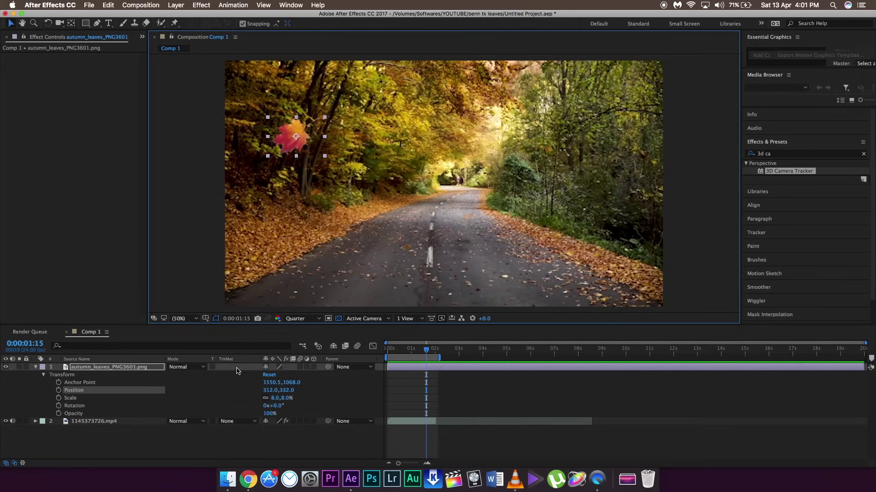
click(314, 367)
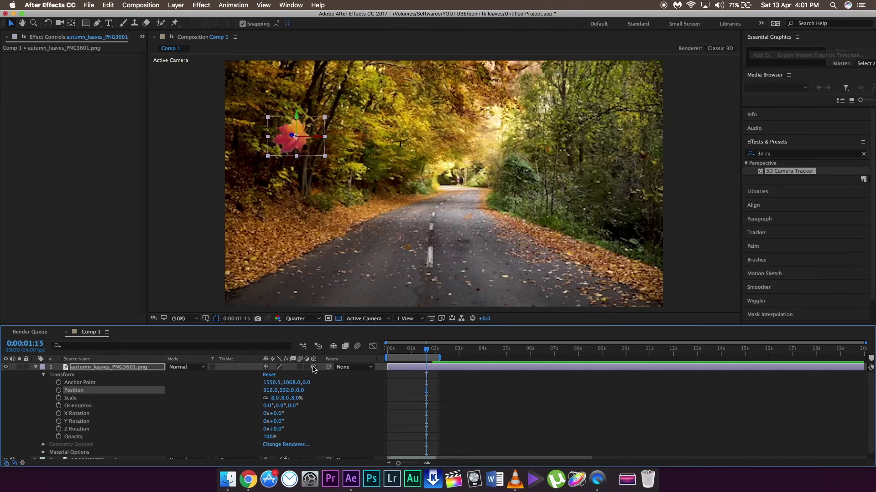
drag(293, 143, 434, 166)
- Duplicate the 3D leaf layer three times
click(150, 369)
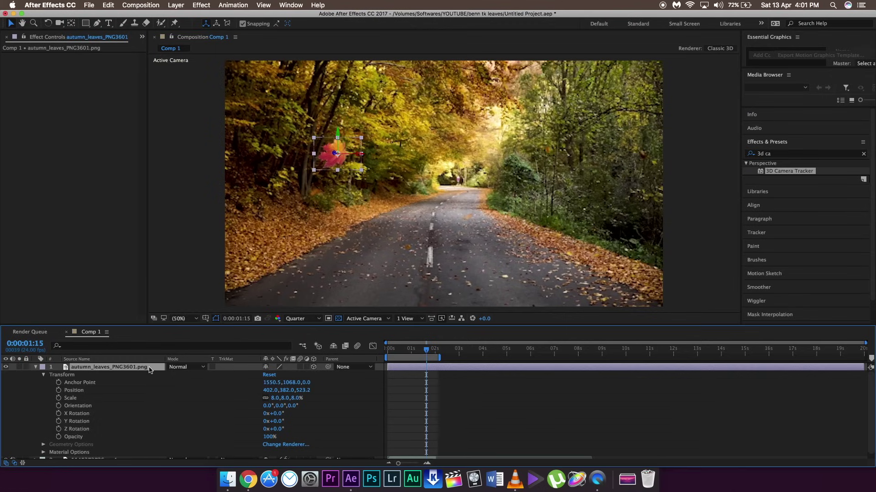
key(ctrl+d)
key(ctrl+d)
key(ctrl+d)
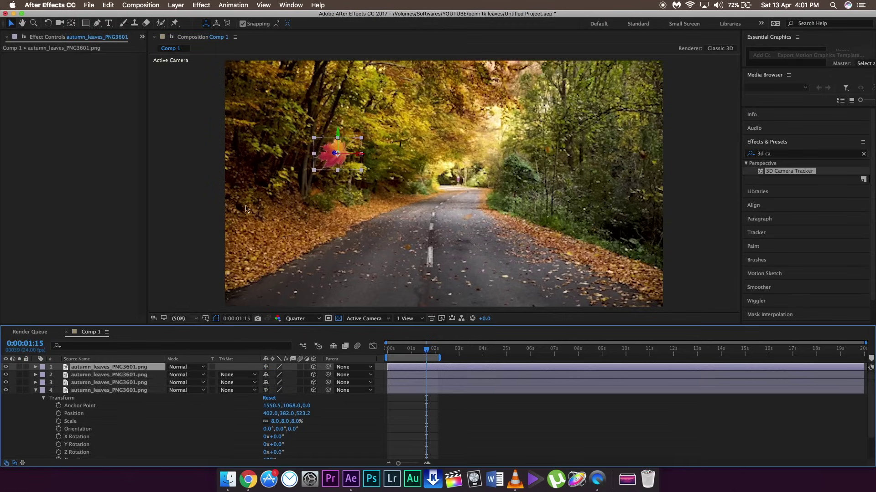
- Spread the four leaves across the frame: left roadside, upper-left trees, upper-right trees and right-hand trees
drag(338, 154, 601, 222)
drag(335, 158, 291, 258)
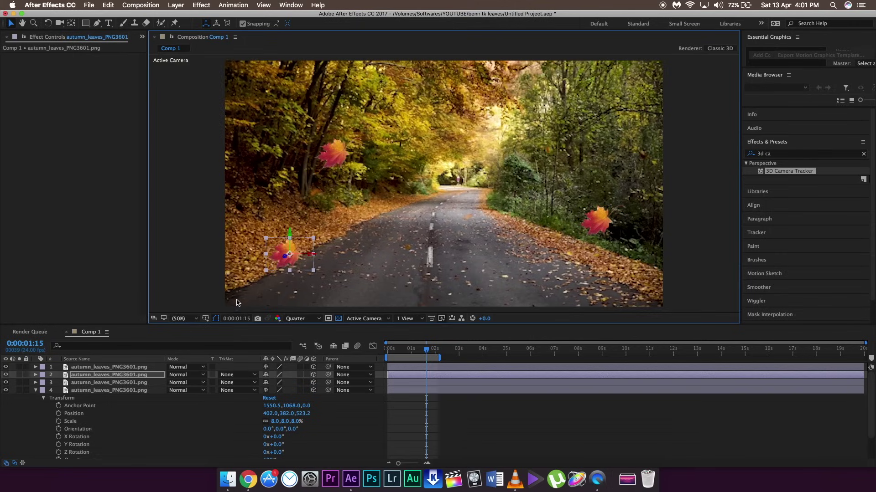
drag(272, 234, 245, 161)
drag(333, 153, 355, 112)
drag(450, 104, 531, 86)
drag(334, 155, 346, 118)
drag(596, 221, 598, 157)
- Preview the composition from its first frame to check the leaf placement against the footage
scroll(398, 372, down, 2)
scroll(399, 372, down, 2)
click(387, 351)
key(space)
key(space)
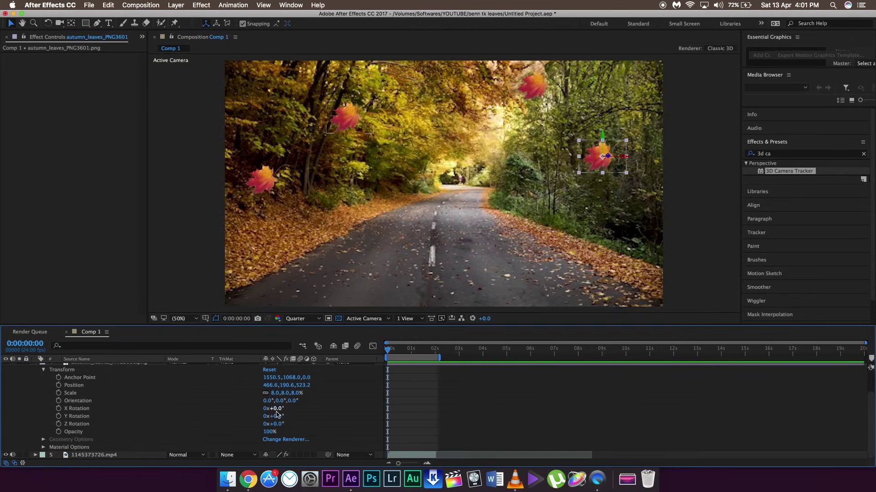
- Try out X and Y rotation on the leaf over the upper-left trees
drag(276, 408, 301, 412)
key(super+z)
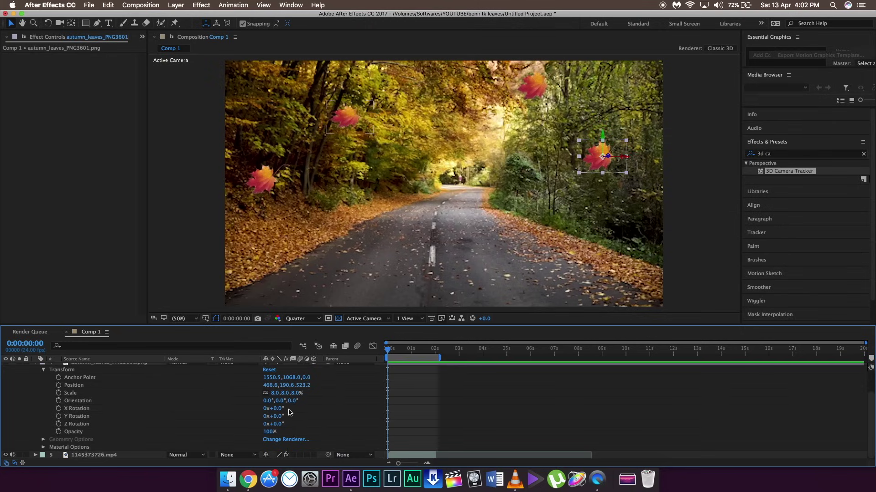
scroll(183, 397, up, 2)
click(88, 380)
scroll(154, 392, down, 1)
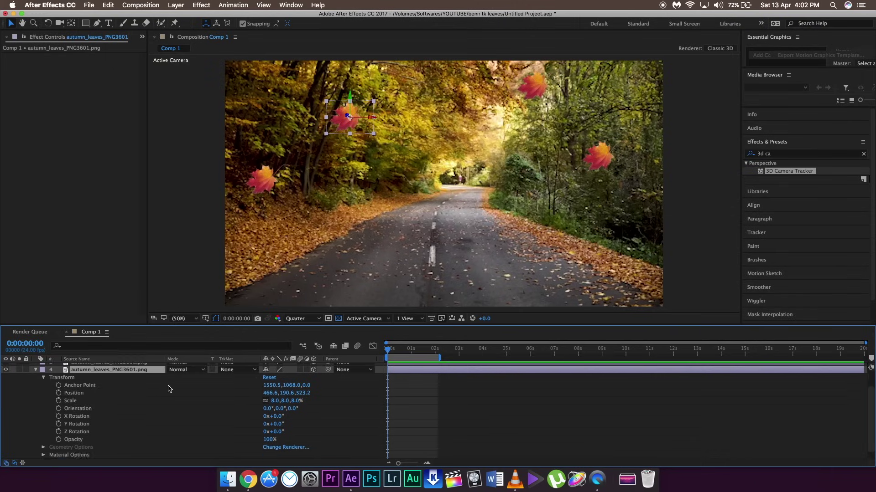
scroll(269, 389, down, 1)
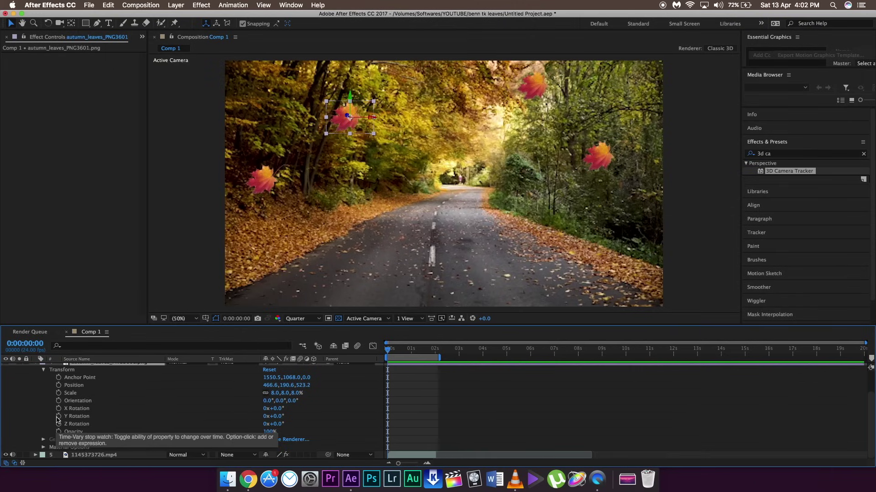
drag(274, 416, 405, 404)
key(super+z)
key(ctrl+z)
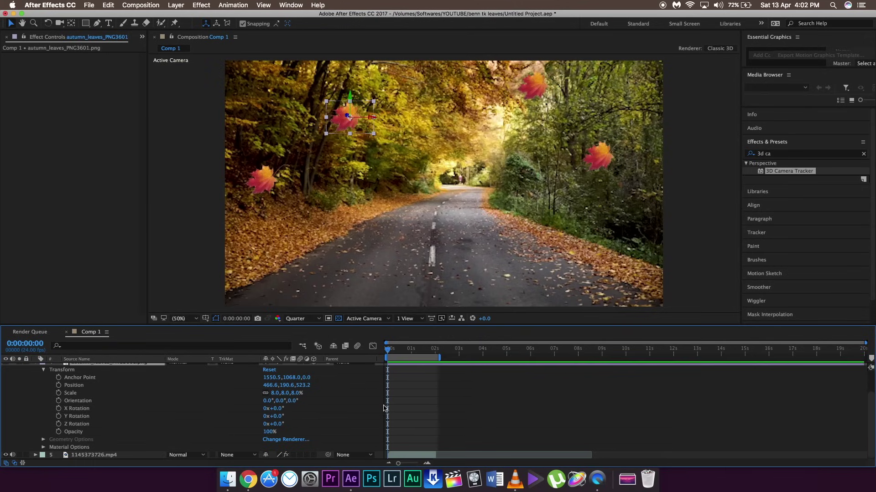
- Add first-frame keyframes for Position and X, Y and Z Rotation on the upper-left leaf, layer 4
click(59, 387)
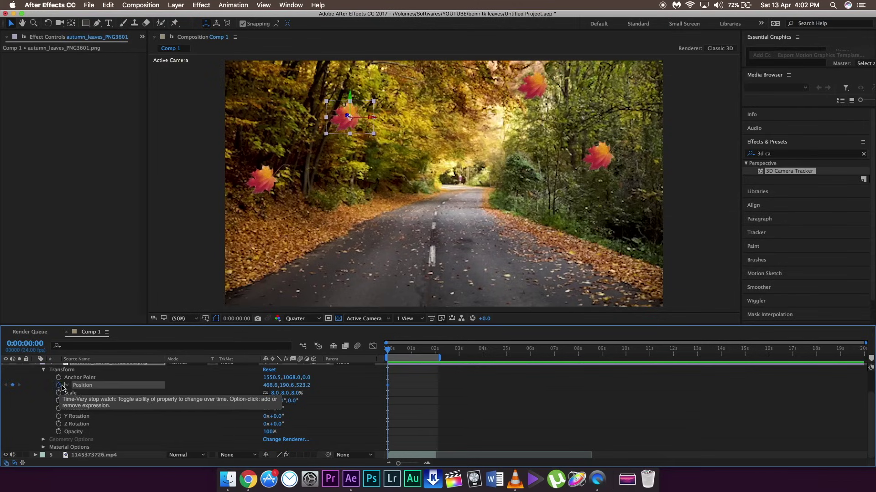
click(59, 408)
click(59, 417)
click(59, 424)
- At 0:00:01:23, drop the layer 4 leaf below the frame by setting its Y position to 1257.6
drag(387, 352, 436, 355)
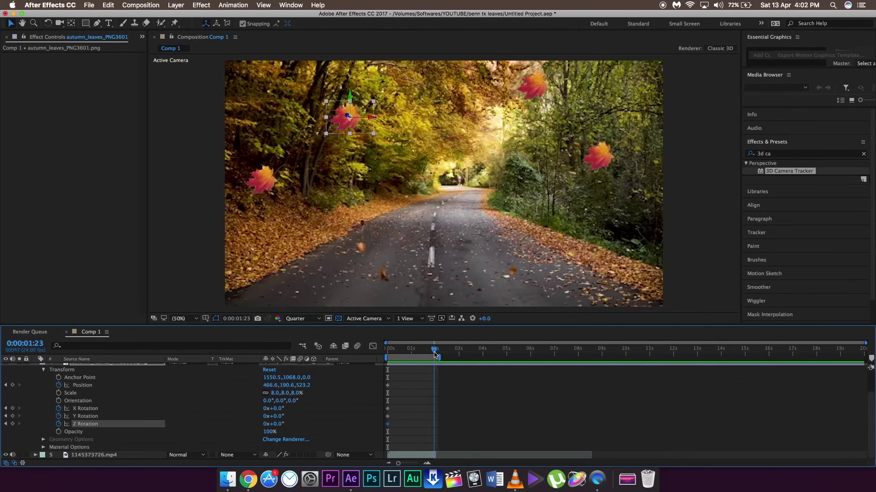
drag(282, 388, 869, 392)
key(super+z)
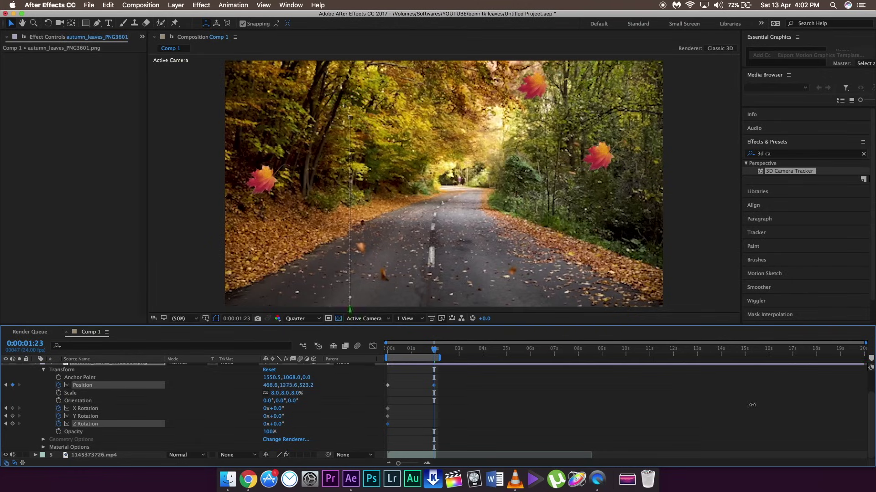
click(748, 405)
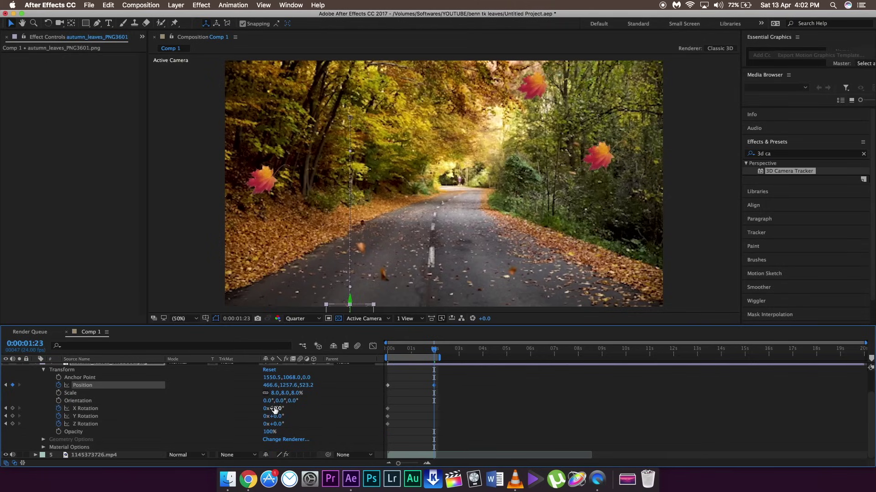
- Rotate the leaf to X 51°, Y 32° and Z 43° at 0:00:01:23 and preview its fall
click(192, 319)
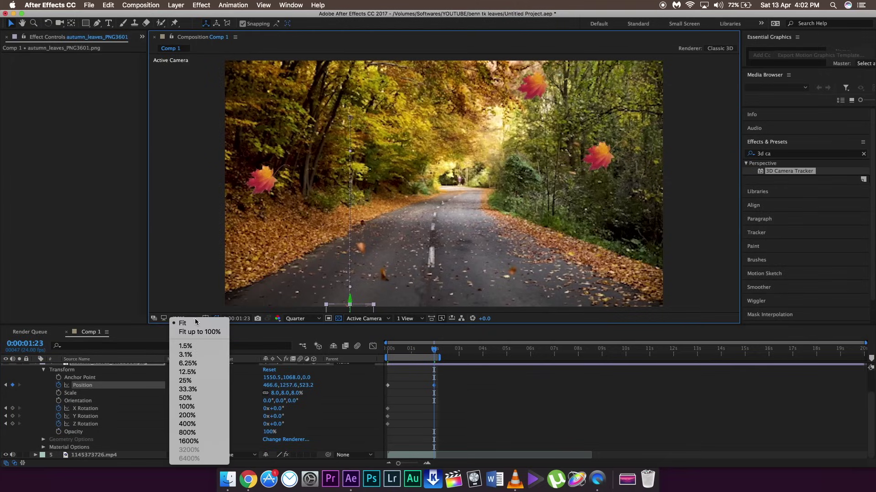
click(189, 389)
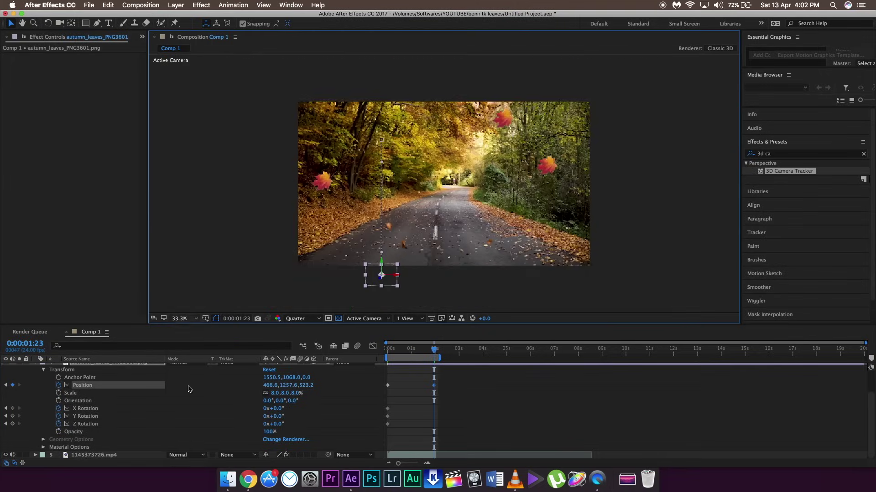
mouse_move(278, 409)
mouse_down()
mouse_move(299, 409)
mouse_move(286, 424)
mouse_up()
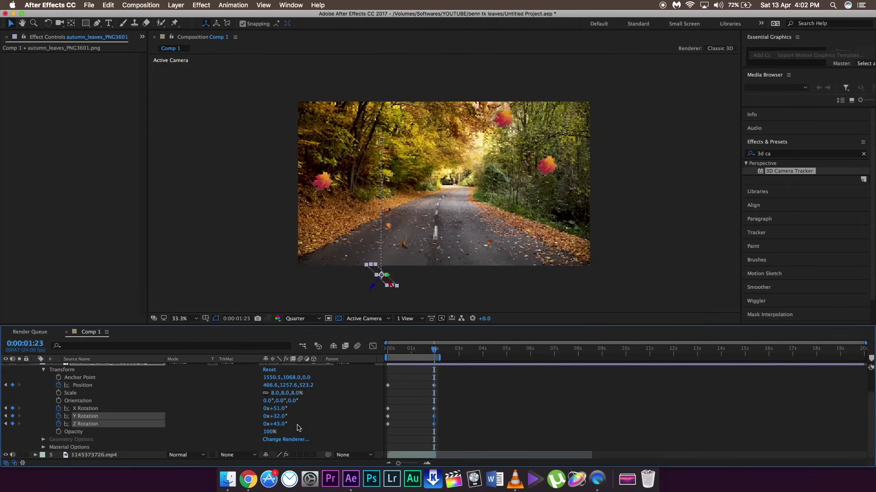
click(385, 350)
key(space)
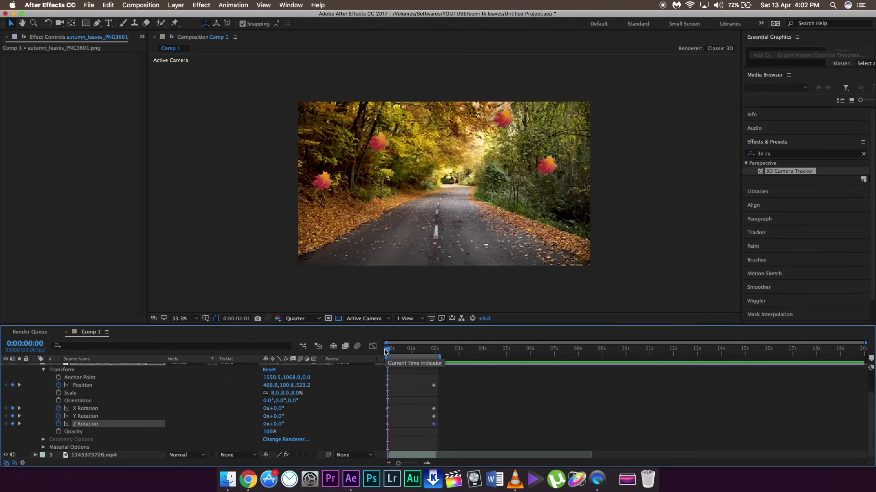
- Increase the leaf's end rotation at 0:00:01:23 to X 118° and about 71° for Y and Z, and preview it
drag(386, 349, 437, 351)
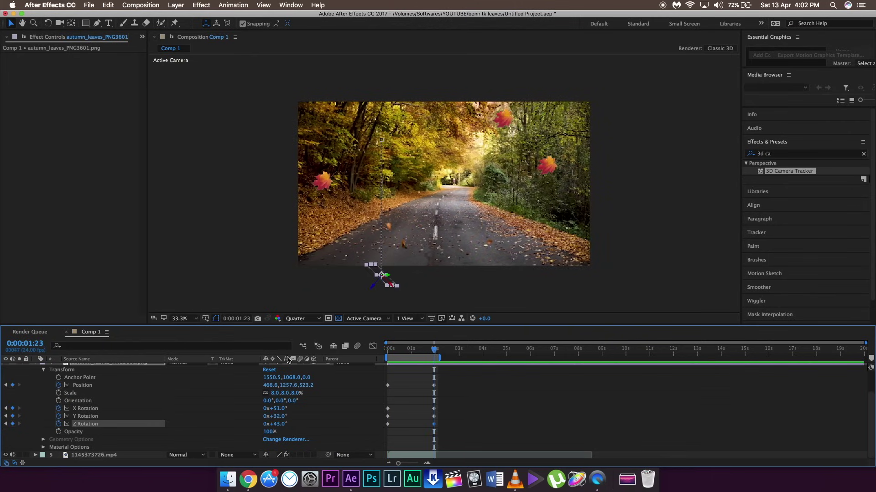
drag(280, 424, 287, 417)
click(287, 409)
click(389, 350)
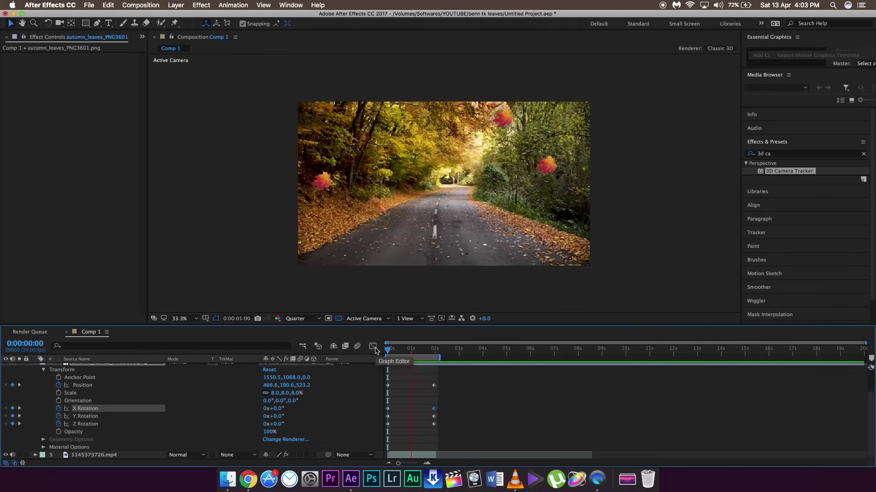
key(space)
- Apply Easy Ease to all Position and rotation keyframes of the layer 4 leaf and preview the motion
click(436, 384)
drag(437, 385, 381, 446)
right_click(433, 410)
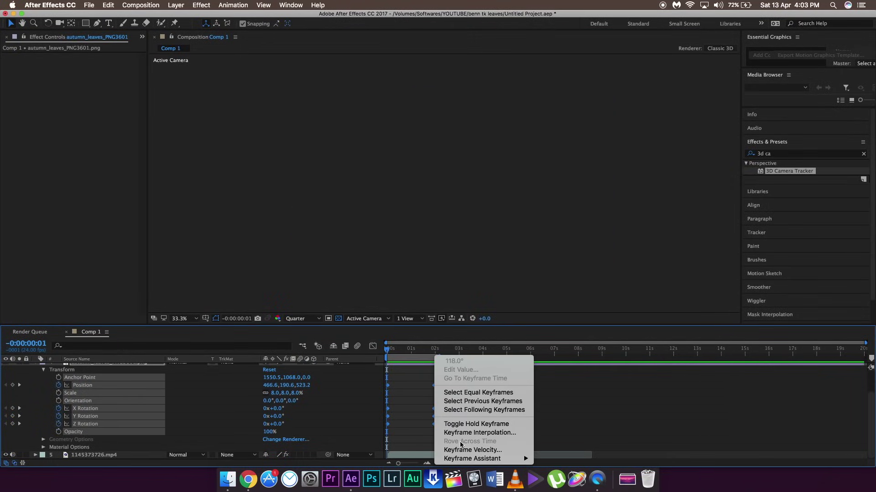
mouse_move(464, 459)
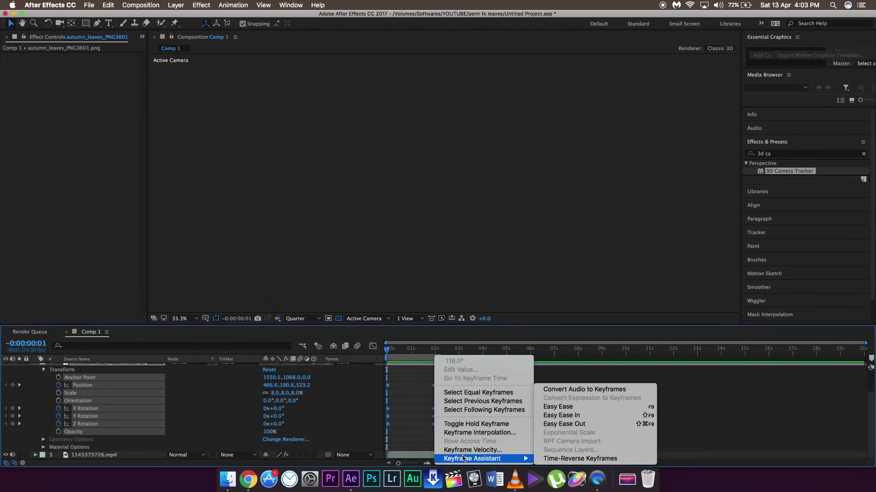
click(558, 407)
key(Home)
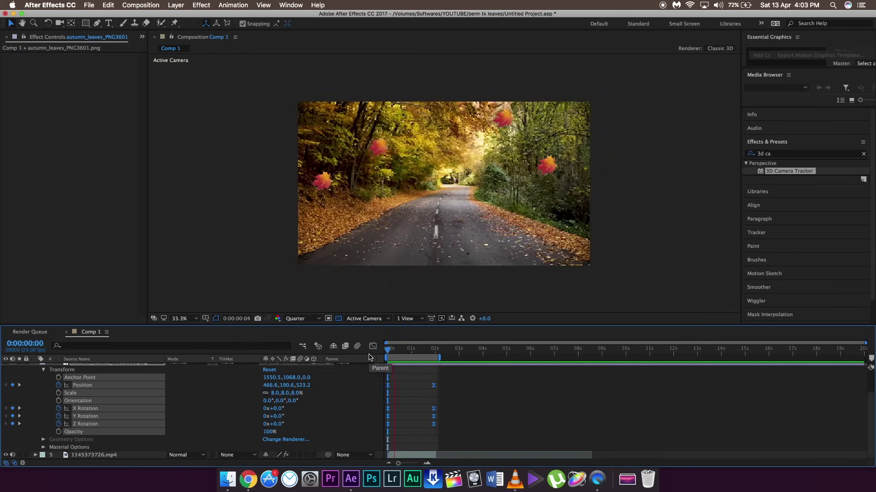
key(space)
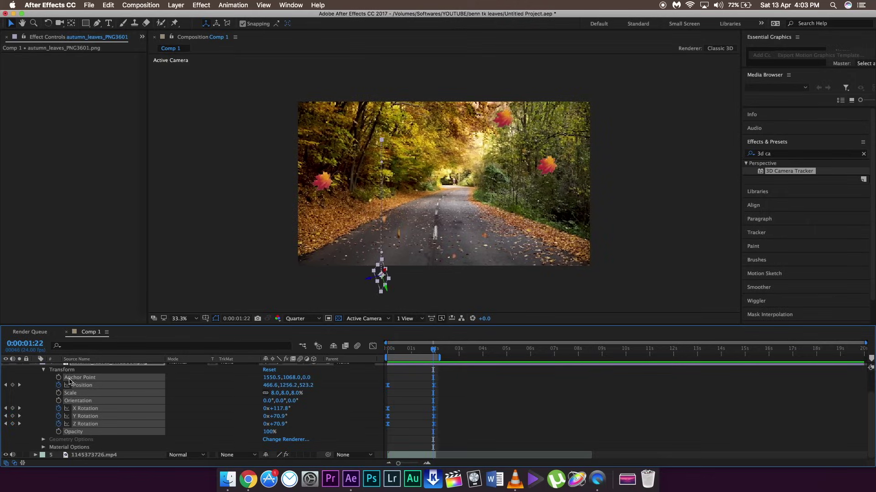
- Collapse the Transform properties of layer 4 and expand those of the upper-right leaf, layer 3
click(45, 371)
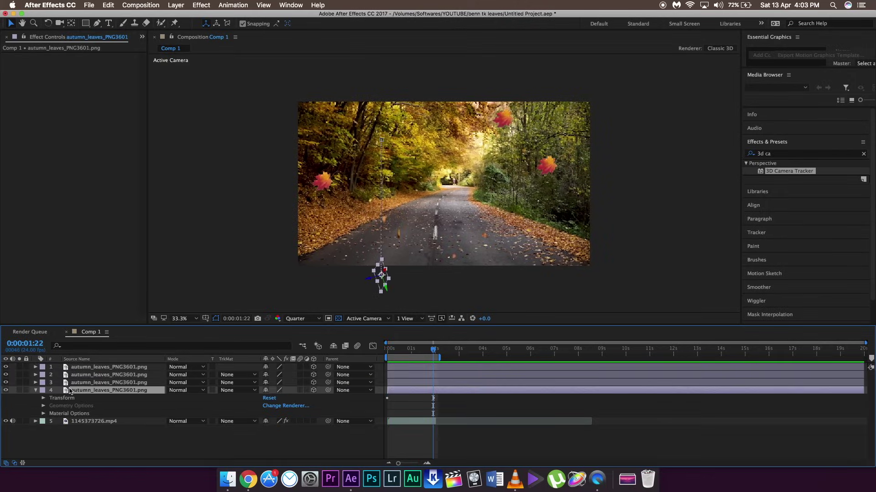
double_click(88, 391)
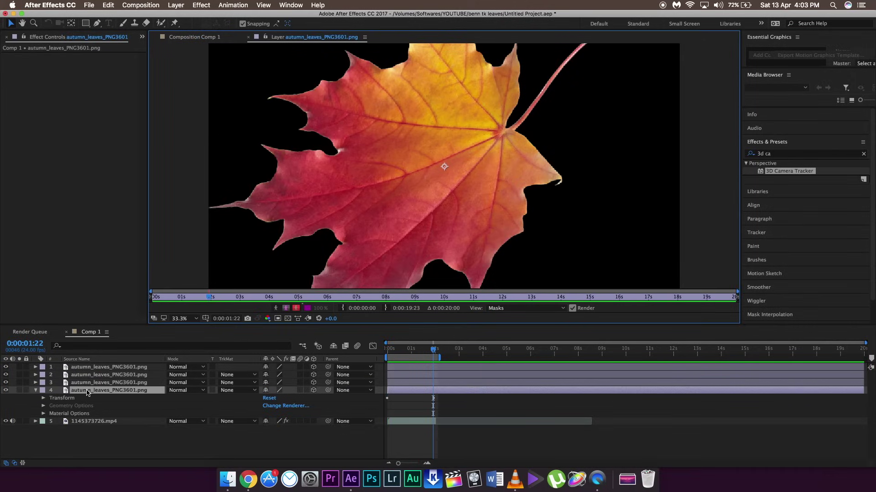
click(249, 37)
click(118, 384)
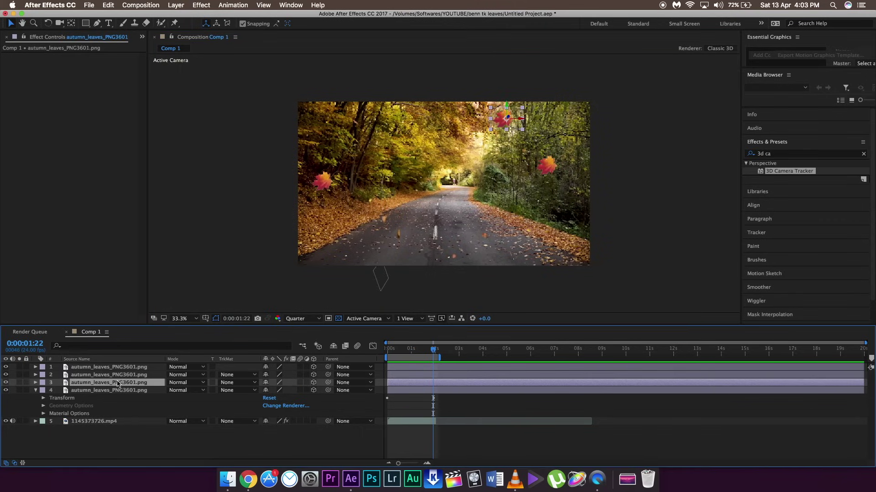
click(35, 383)
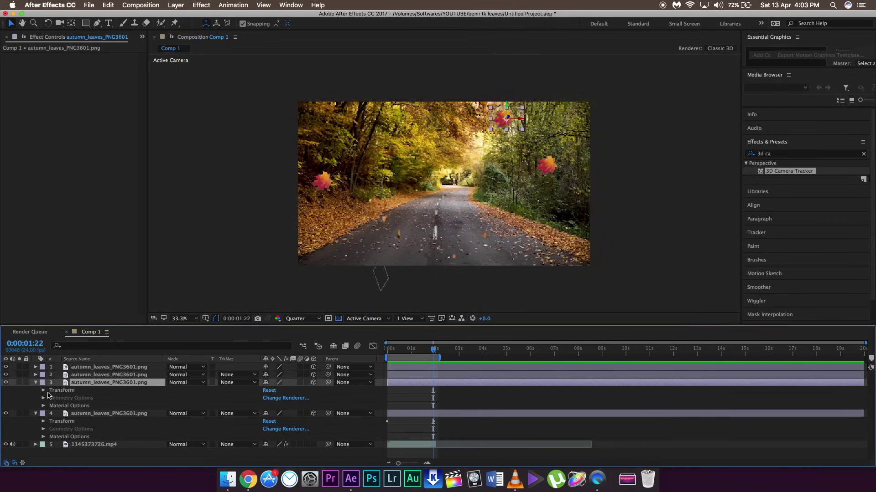
click(44, 391)
- Add Position and X, Y and Z Rotation keyframes to the layer 3 leaf at the first frame
scroll(338, 376, down, 2)
drag(444, 354, 380, 358)
click(59, 390)
click(58, 413)
click(58, 421)
click(58, 429)
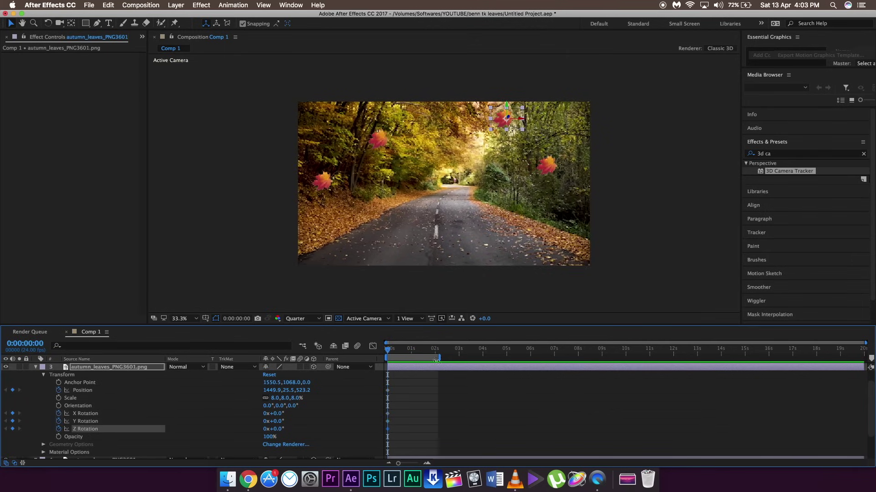
- At 0:00:02:00, lower the layer 3 leaf to Y position 1091.5 and add end rotation values for X, Y and Z
drag(390, 352, 436, 352)
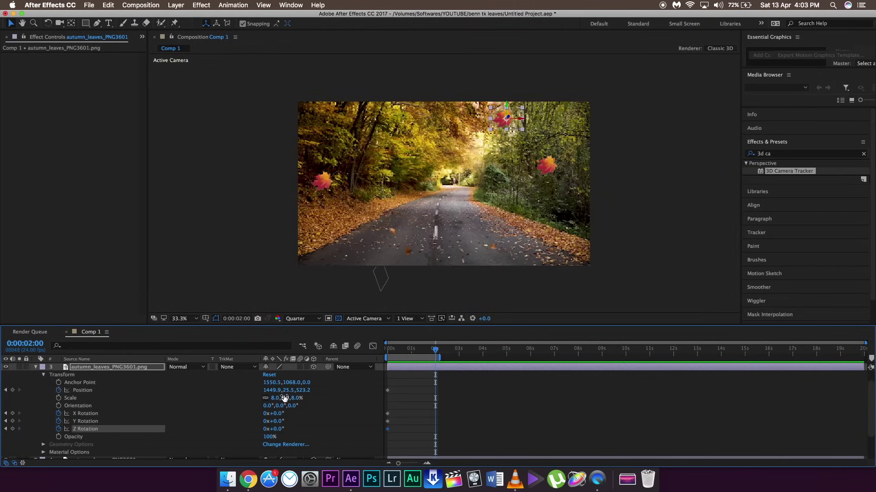
drag(289, 390, 872, 278)
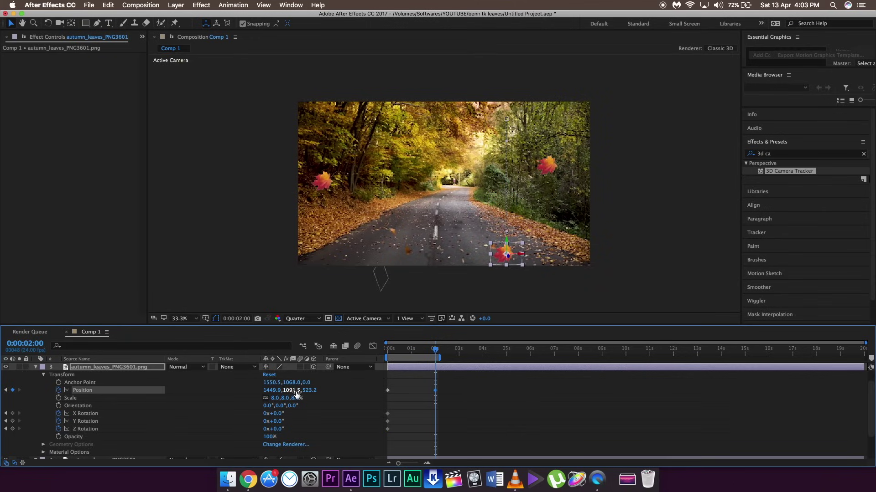
drag(278, 414, 291, 415)
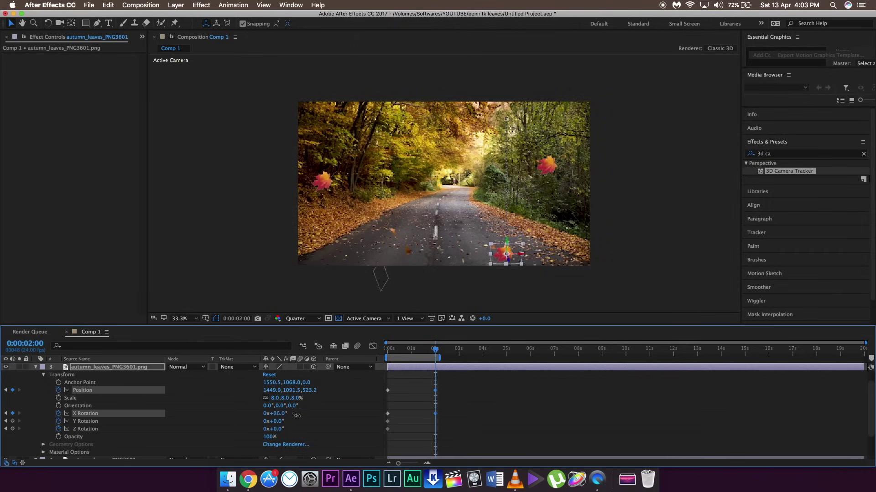
drag(361, 422, 420, 428)
drag(271, 422, 318, 430)
- Preview the layer 3 leaf's falling and rotating motion from the first frame
click(386, 351)
key(space)
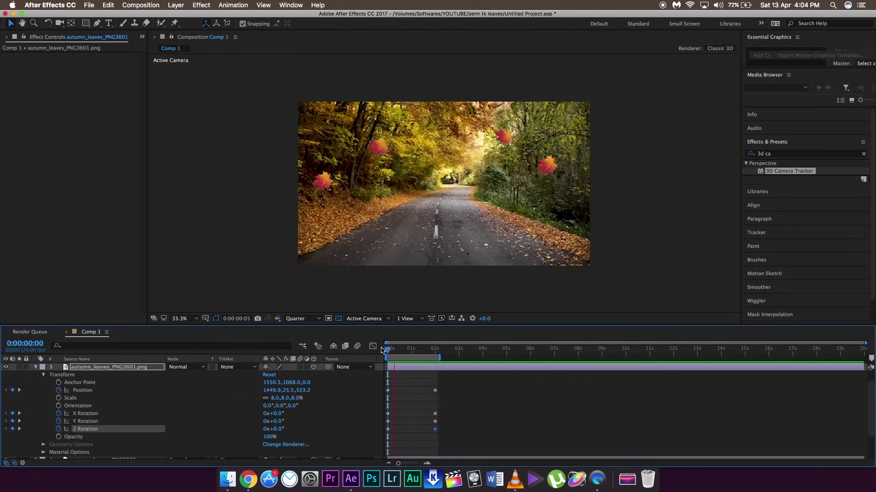
key(space)
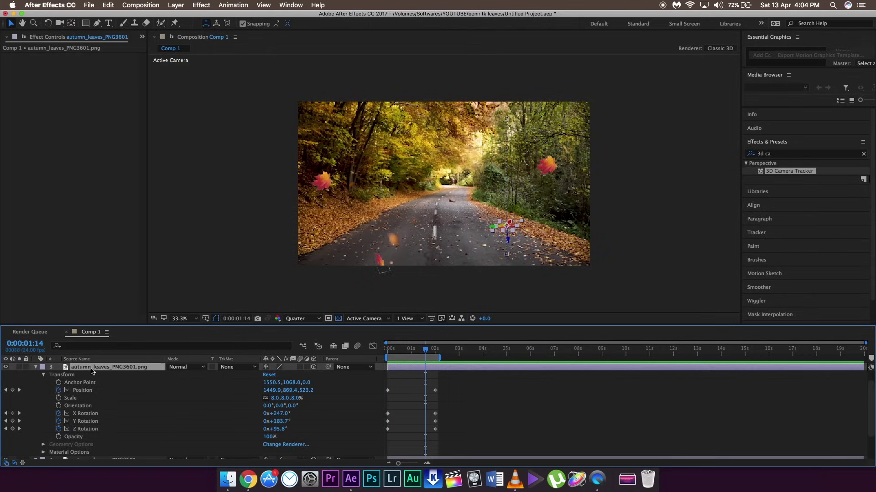
- Delete the unanimated leaf on the right side of the road
click(61, 375)
scroll(86, 379, up, 2)
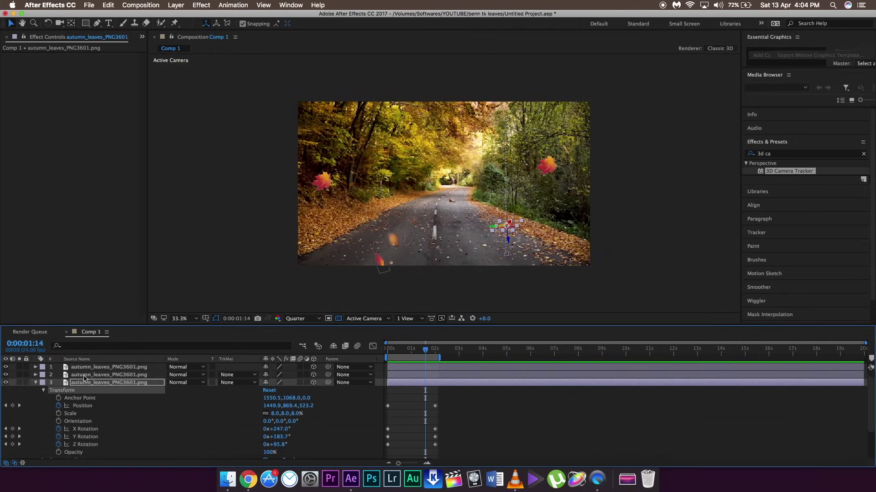
click(87, 376)
click(107, 4)
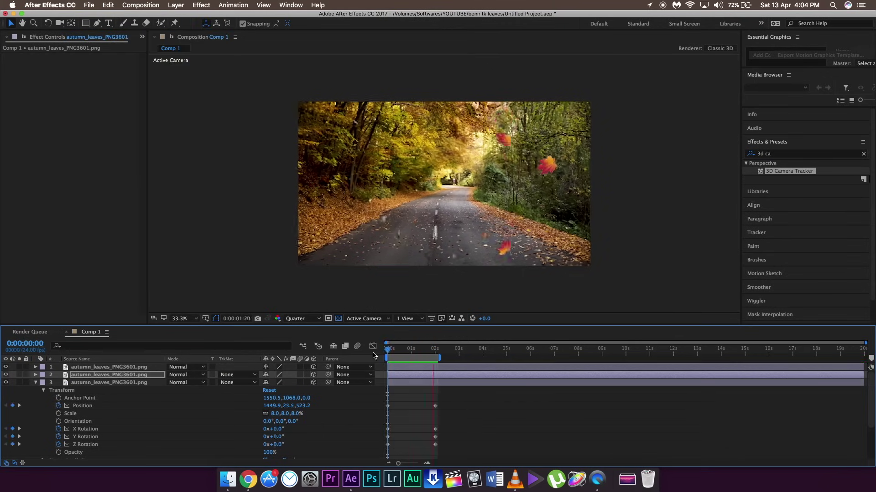
key(Delete)
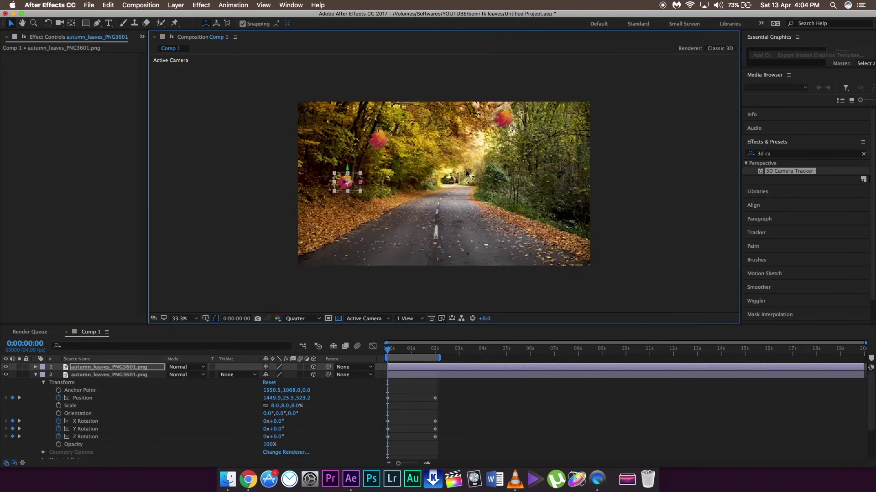
- Move the unanimated left-hand leaf on layer 1 to about the middle of the frame and scale it to 252%
drag(344, 182, 492, 195)
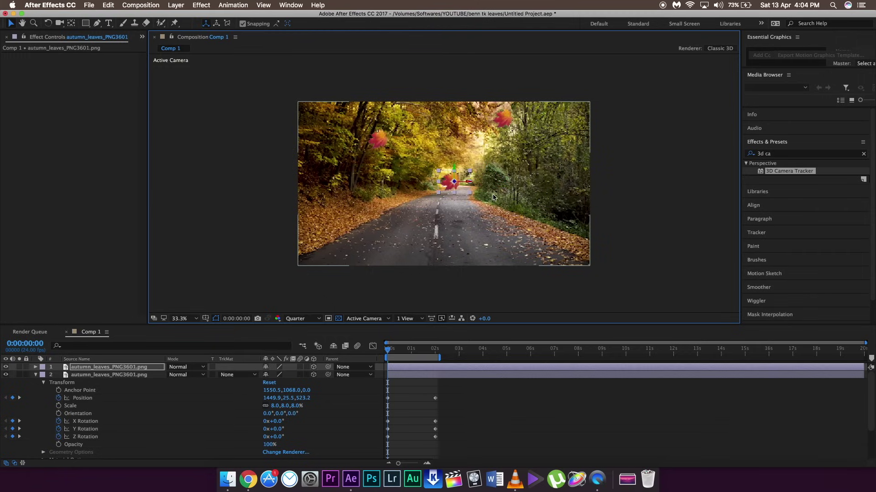
click(35, 368)
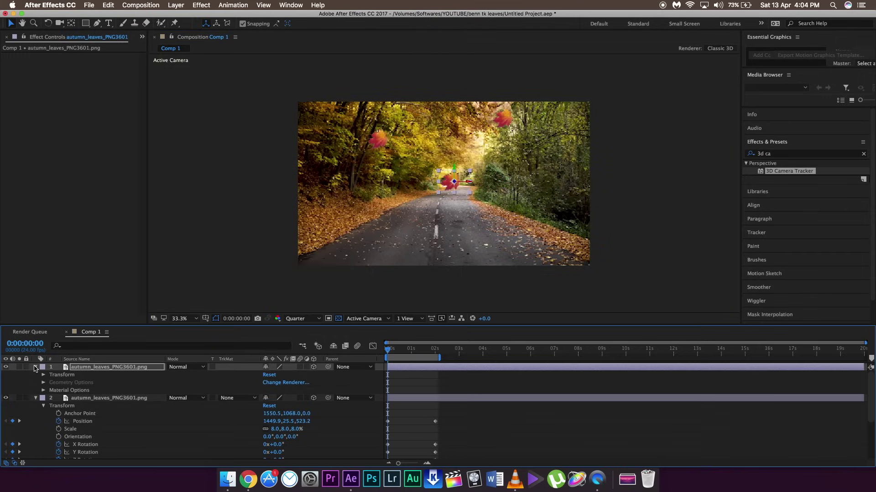
click(43, 375)
drag(272, 402, 404, 399)
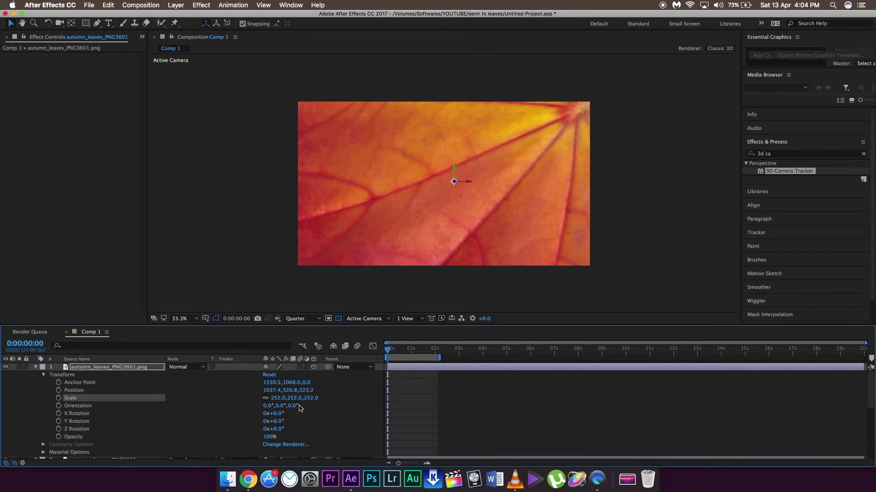
drag(353, 398, 355, 401)
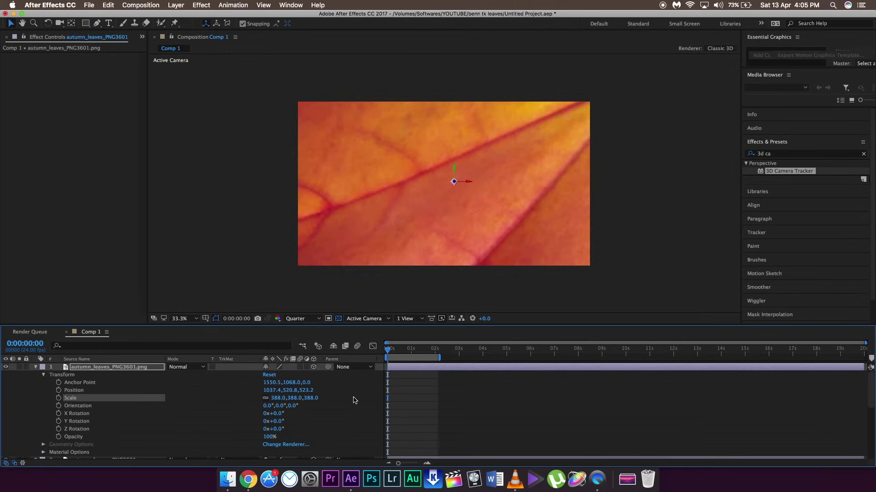
- Keyframe the enlarged leaf's Y position from -2633.2 at the first frame to 3981.8 at 0:00:01:23
mouse_move(290, 390)
mouse_down()
mouse_move(328, 391)
mouse_move(81, 395)
mouse_move(280, 391)
mouse_up()
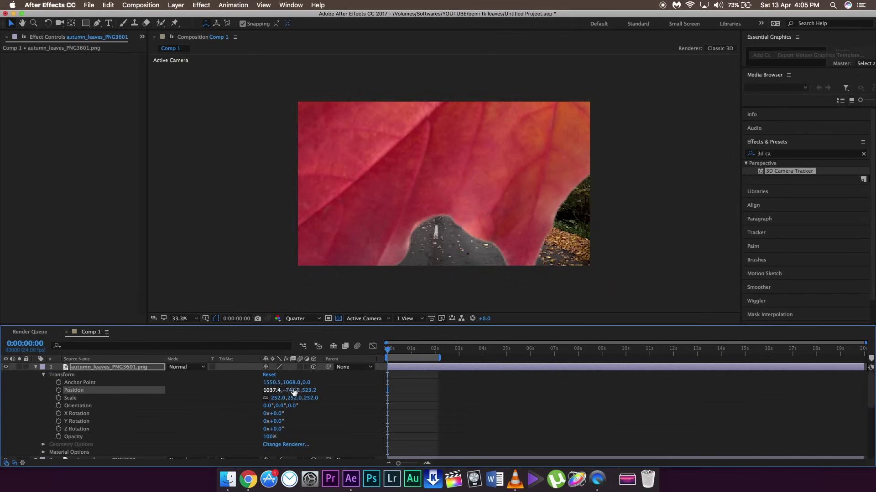
drag(225, 392, 141, 377)
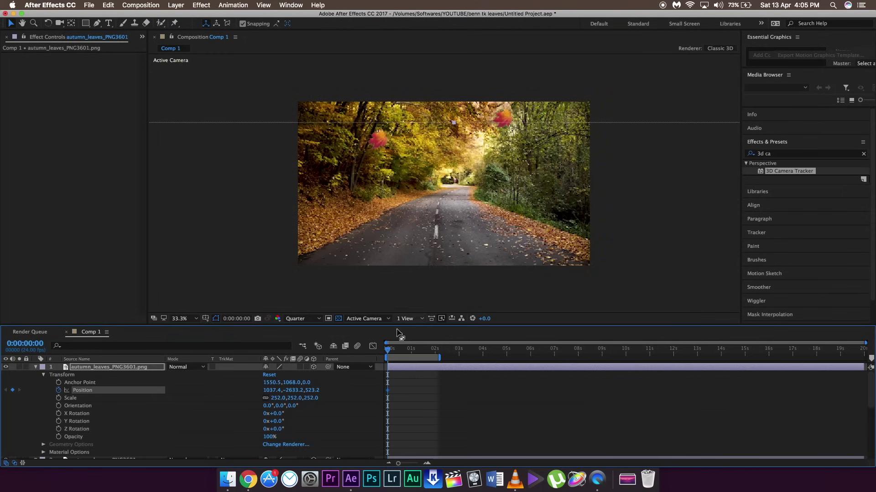
drag(388, 349, 433, 350)
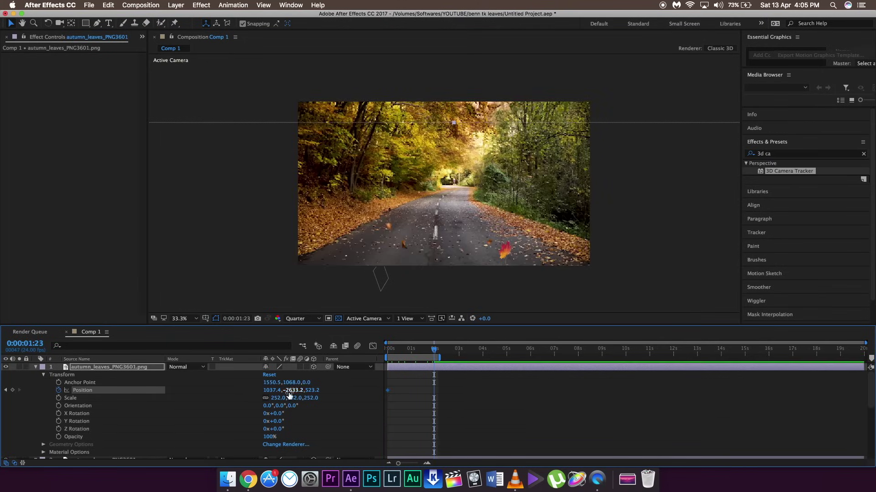
drag(292, 392, 475, 405)
drag(287, 393, 535, 385)
drag(347, 389, 281, 392)
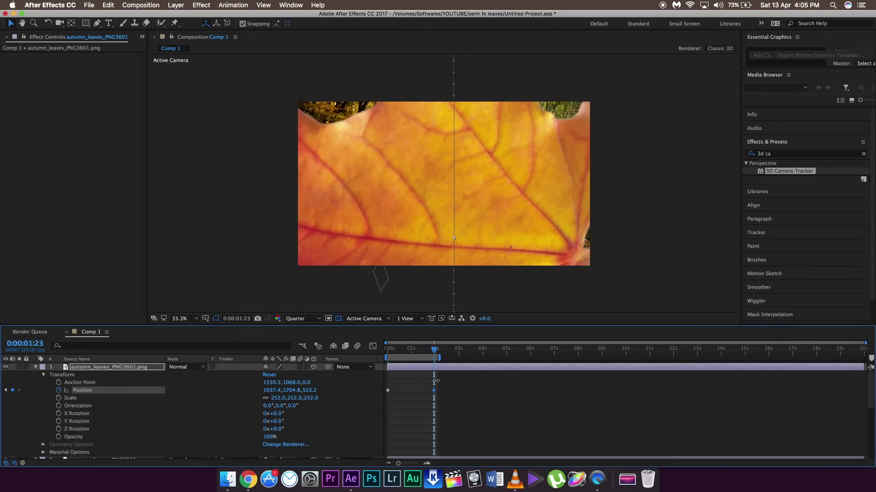
drag(350, 386, 380, 386)
drag(291, 390, 570, 392)
drag(290, 391, 471, 384)
- Collapse the properties of all leaf layers and preview the animation from the first frame
scroll(459, 383, down, 3)
scroll(458, 383, up, 3)
click(36, 367)
click(36, 375)
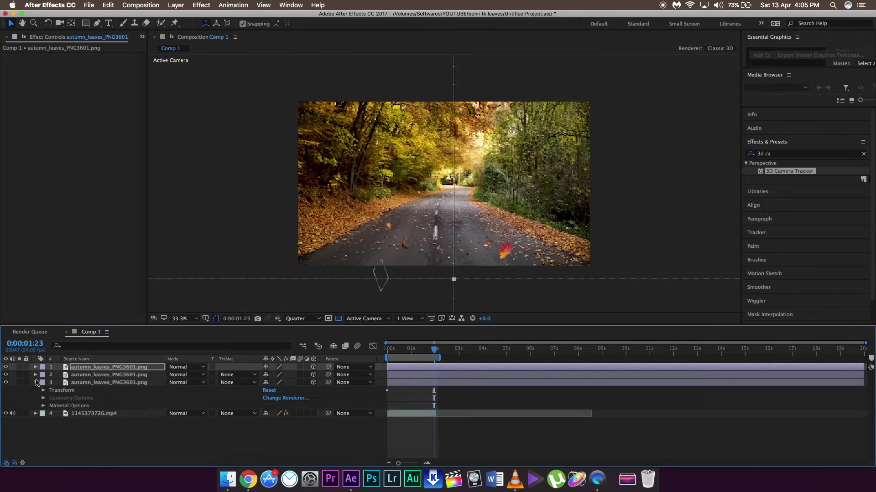
click(35, 383)
click(385, 349)
key(space)
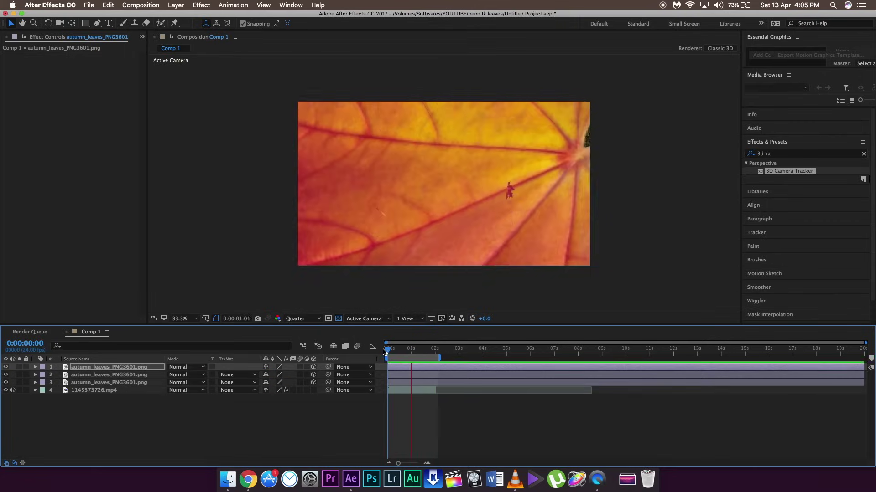
- Replay the start of the animation to check how the large leaf passes in front of the small ones
click(154, 369)
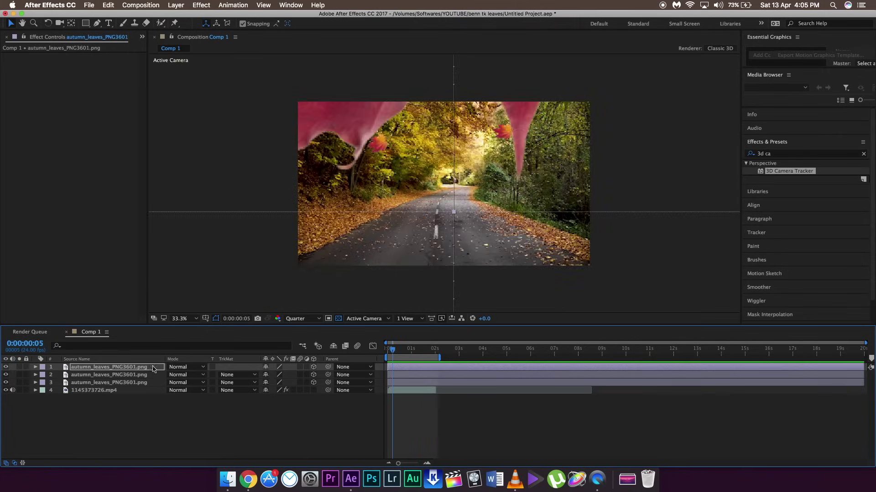
click(122, 383)
drag(392, 354, 374, 353)
key(space)
key(space)
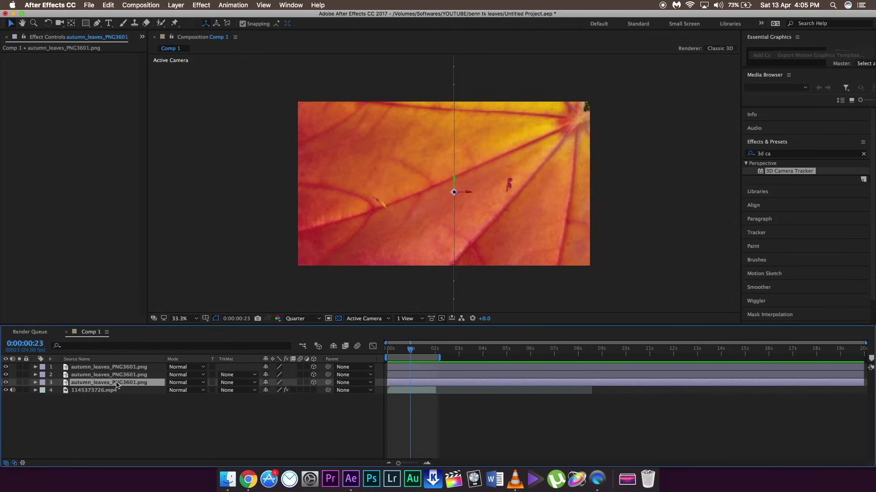
- Turn off 3D for the large leaf on layer 1 and preview the result
drag(113, 375, 111, 367)
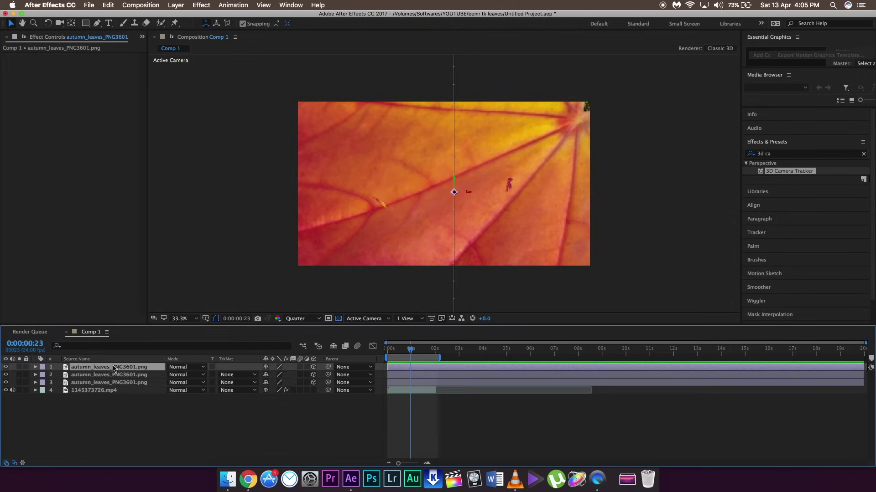
click(313, 367)
key(space)
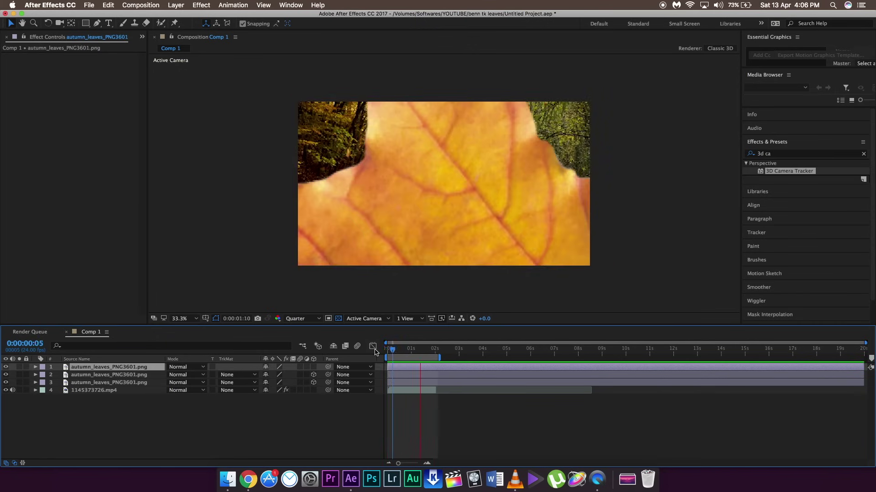
- Apply Easy Ease to the large leaf's Position keyframes and preview the motion
click(36, 368)
drag(489, 387, 362, 400)
right_click(389, 391)
mouse_move(438, 459)
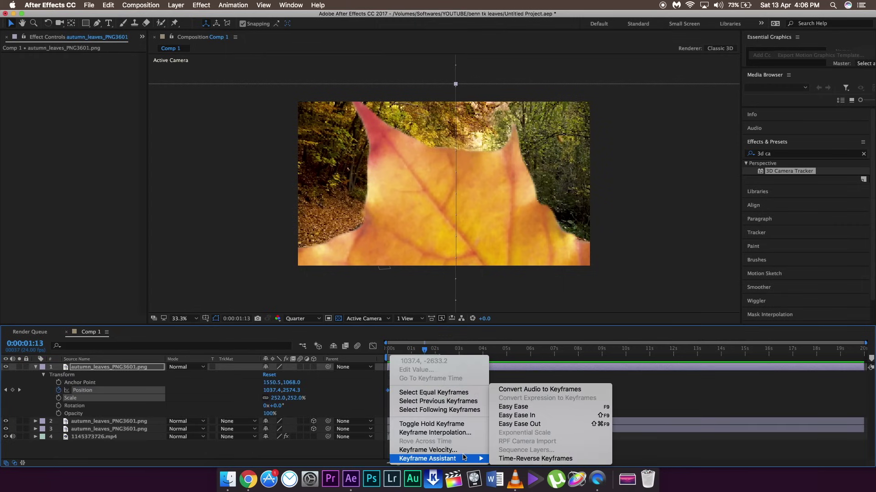
click(506, 408)
drag(415, 351, 365, 358)
key(space)
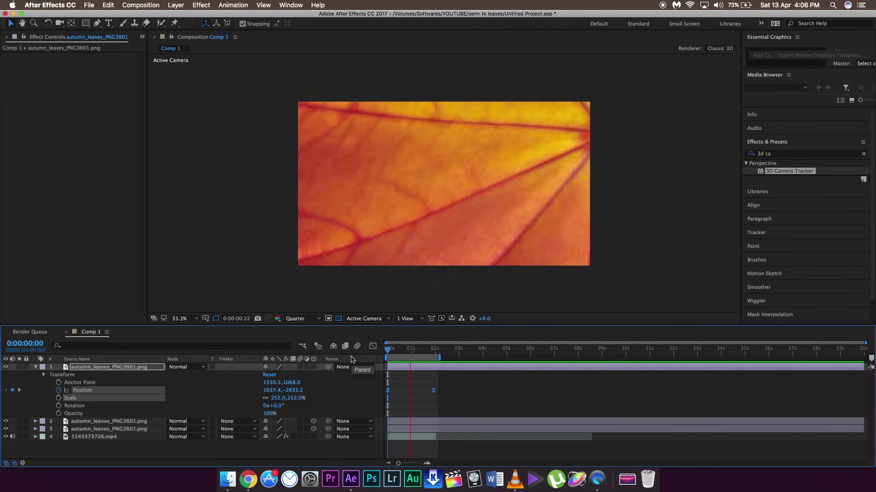
- Extend the work area to 4 s and move the large leaf's Position keyframes to about 2.5 s and 3.3 s
click(428, 351)
drag(424, 353, 417, 352)
drag(389, 389, 397, 392)
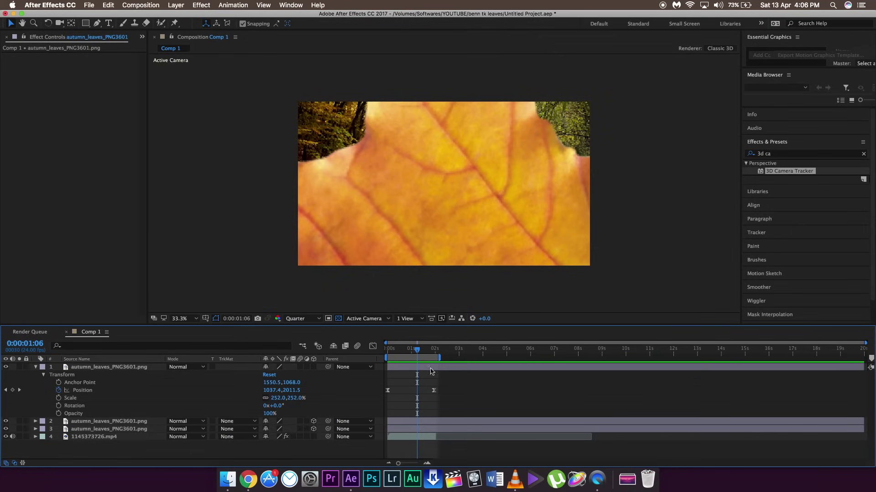
drag(441, 358, 470, 358)
drag(434, 390, 477, 391)
drag(388, 390, 467, 390)
- Preview the delayed large leaf and extend the road footage layer to just before 5 s
click(393, 349)
key(space)
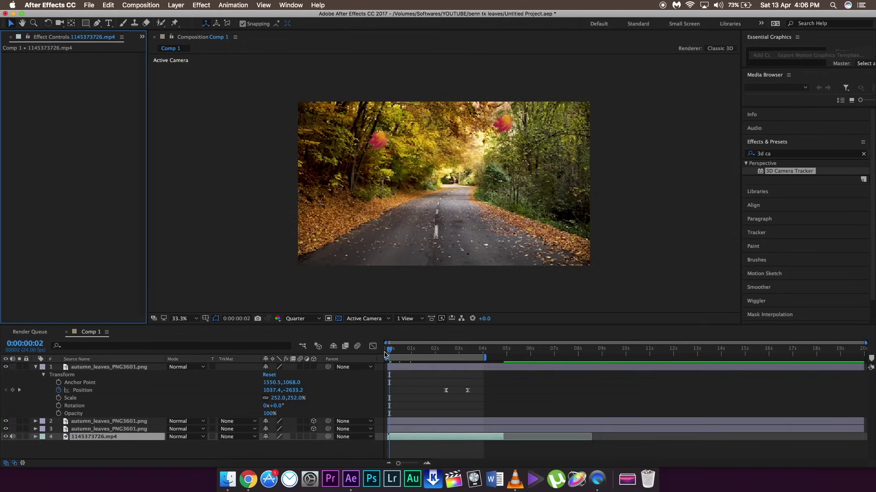
key(space)
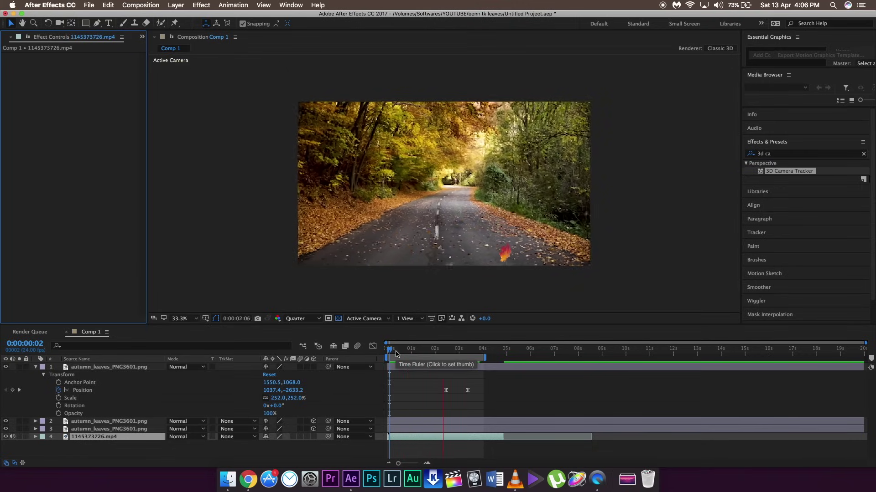
key(space)
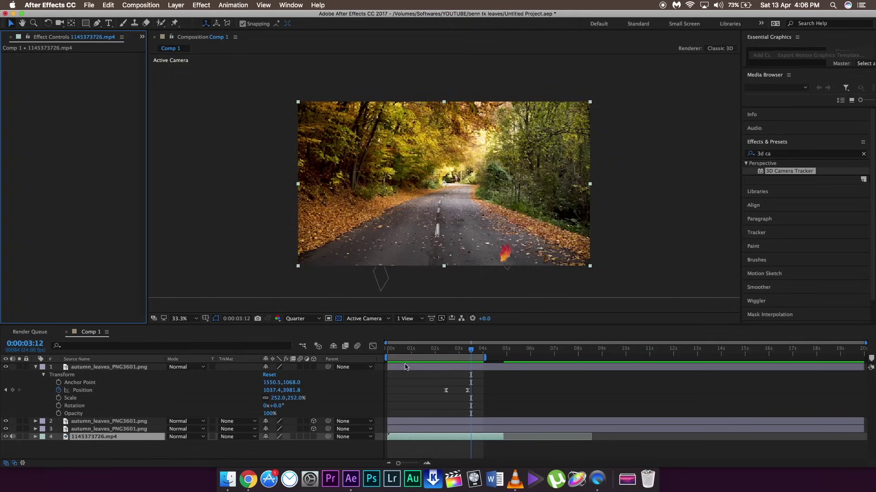
- Trim the end of the road footage at 0:00:02:23, where the large leaf fills the frame
click(438, 350)
drag(437, 349, 458, 352)
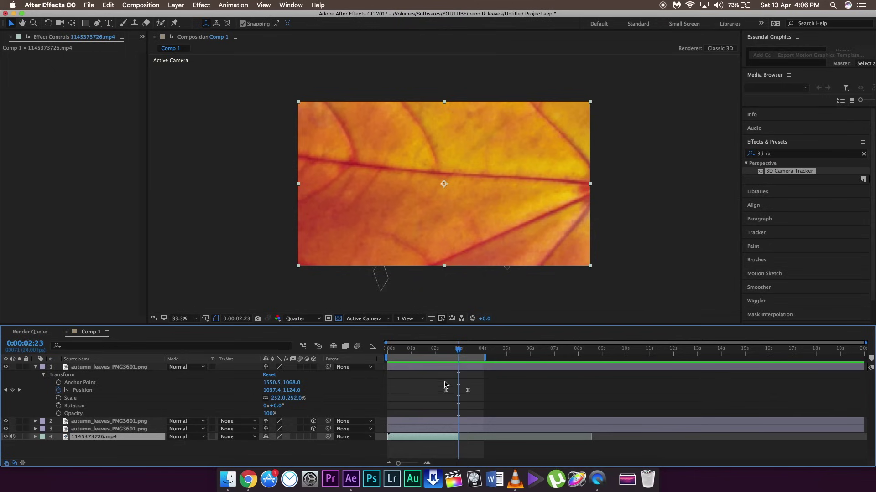
- Switch to Finder and add the Golfing - 10803.mp4 clip from the Stock Footages folder to the composition at about 0:00:02:23
click(227, 479)
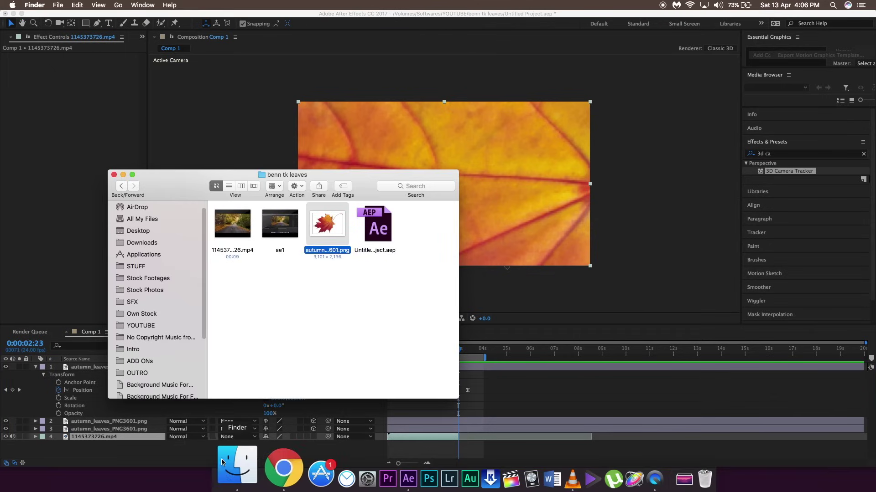
click(166, 278)
scroll(418, 242, down, 10)
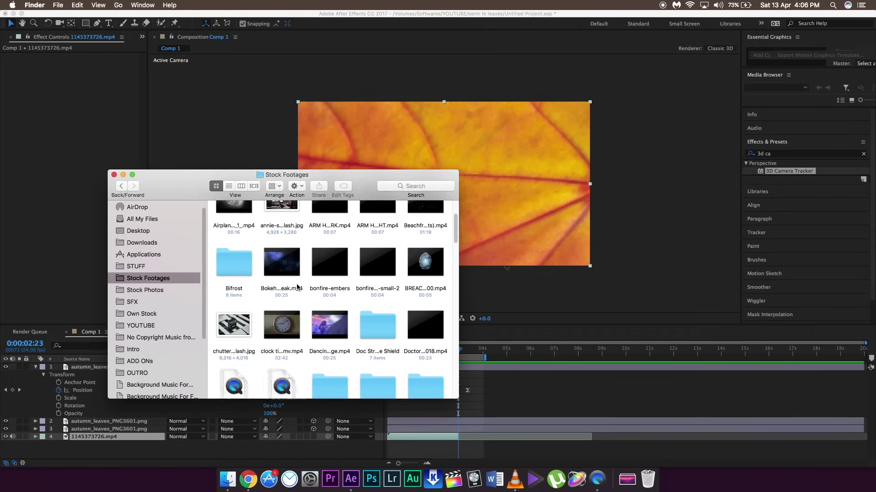
scroll(295, 283, down, 10)
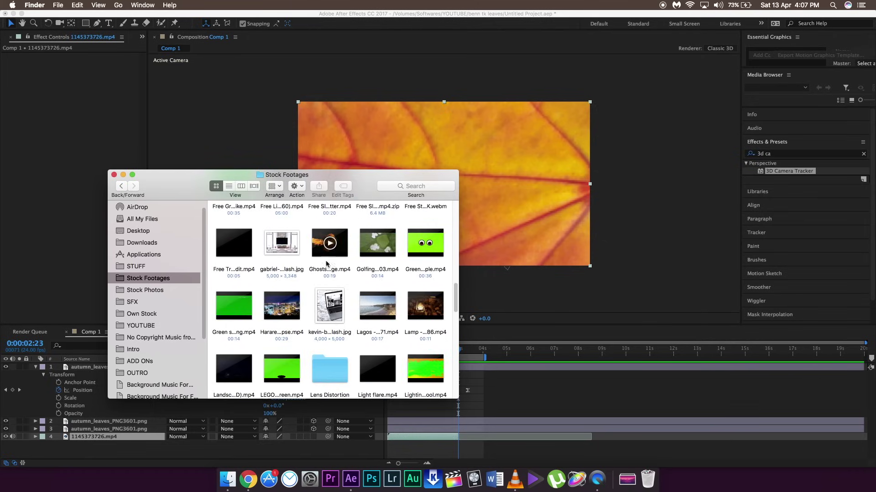
drag(362, 246, 466, 398)
drag(417, 367, 485, 440)
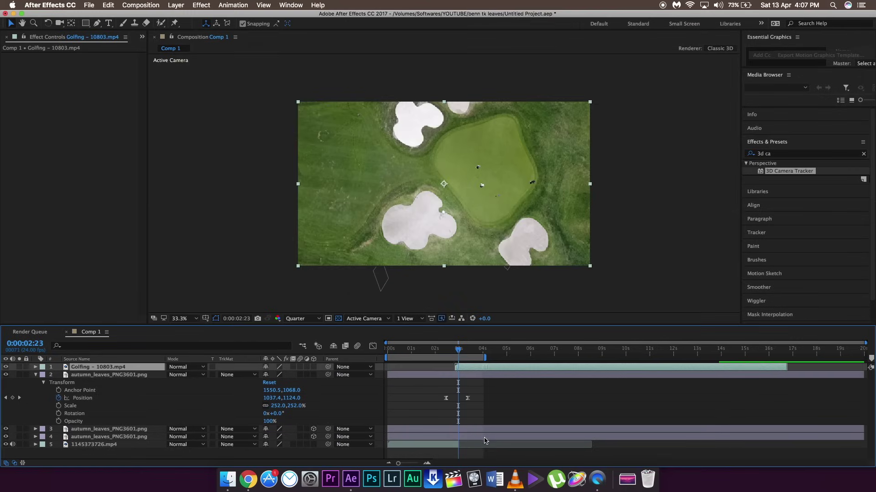
- Place the golfing clip directly above the road footage, starting at 0:00:02:23, and preview the transition from 0:00:02:02
drag(98, 367, 113, 447)
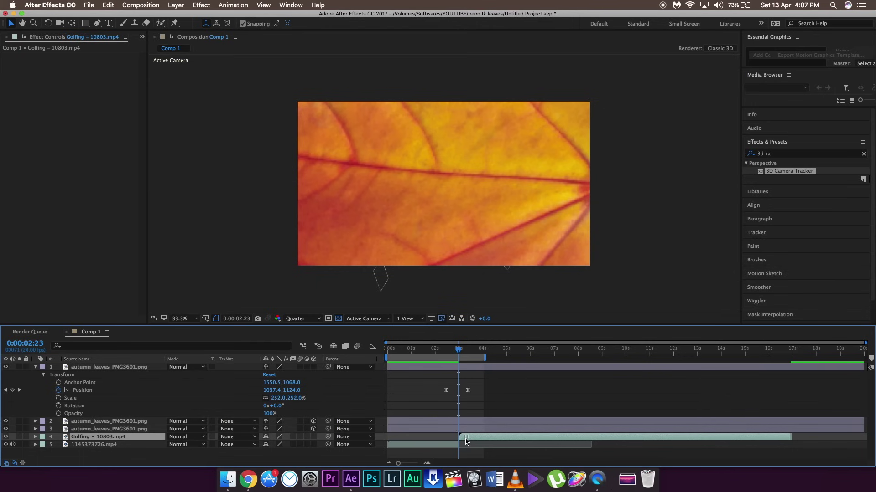
drag(458, 350, 436, 352)
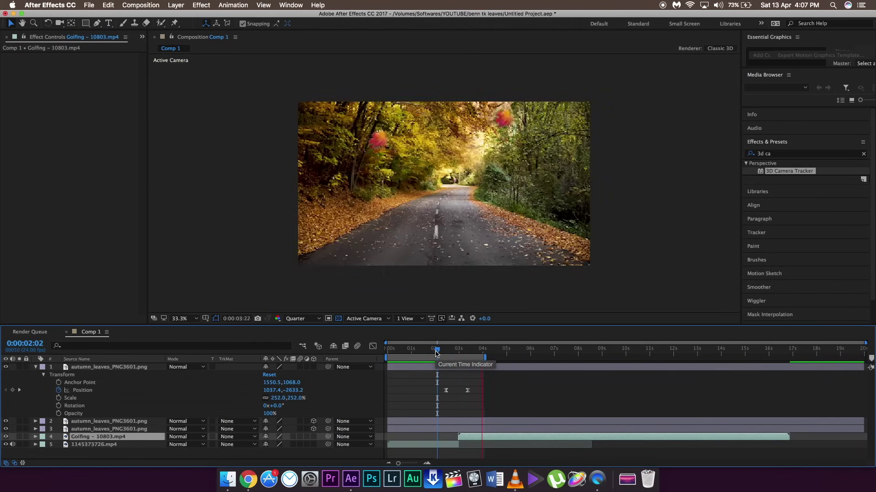
- Trim the two small leaf layers to end just after 3 s and the large leaf layer at about 4 s, and preview
key(space)
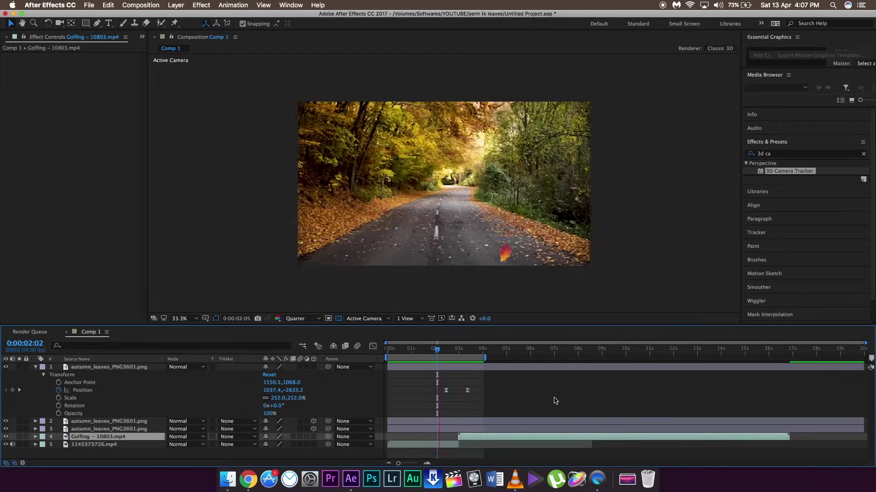
key(space)
drag(862, 428, 466, 440)
drag(862, 419, 463, 427)
drag(862, 366, 470, 376)
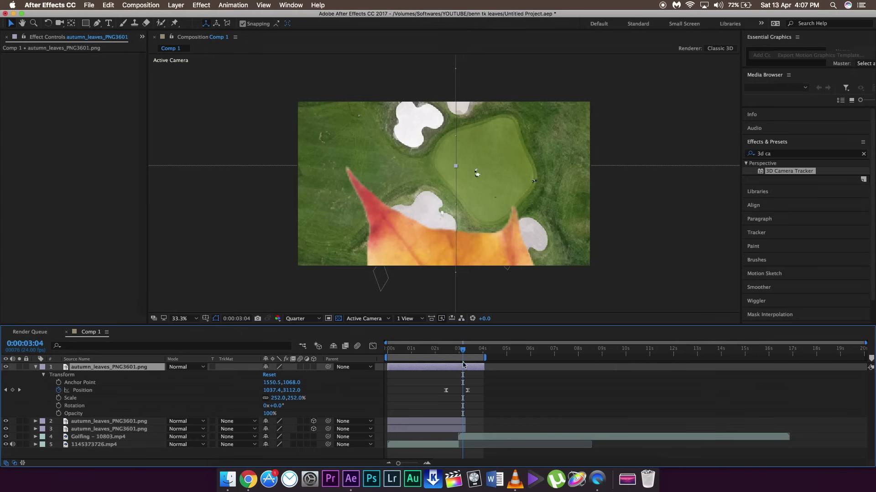
key(space)
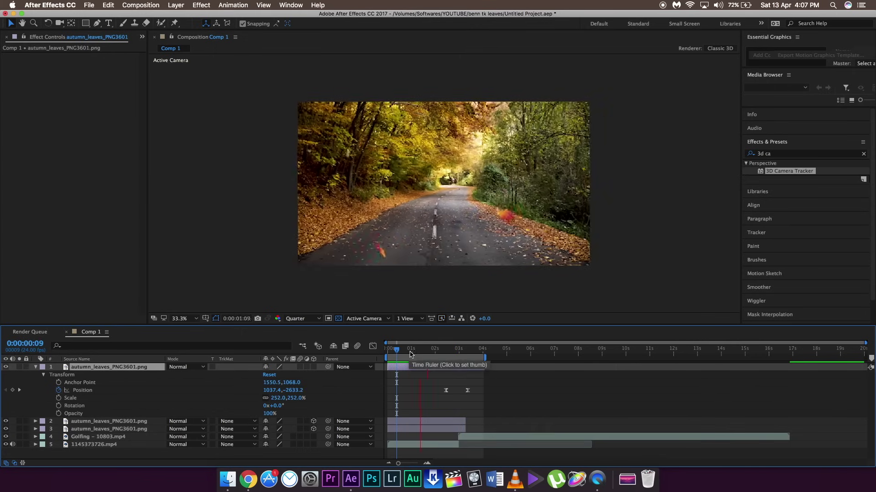
- Increase the Y Position of the second leaf layer at its 0:00:02:00 keyframe so the leaf falls below the frame
drag(414, 356, 465, 353)
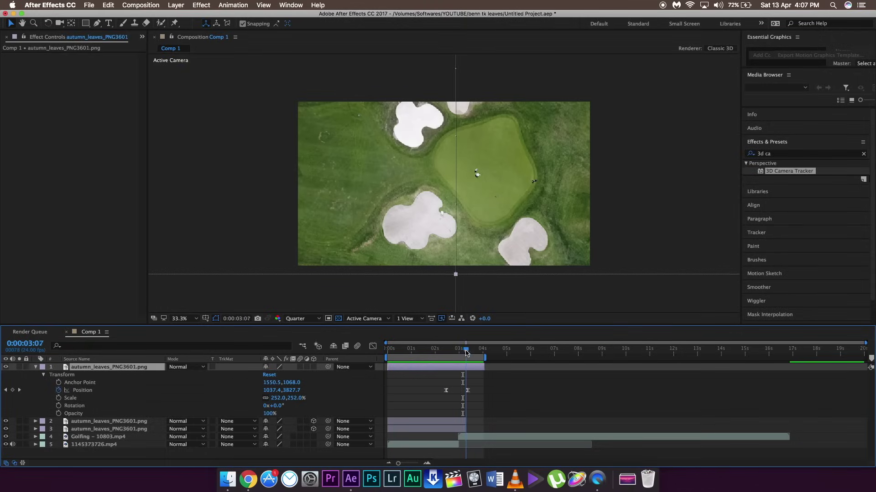
click(36, 424)
scroll(137, 408, down, 5)
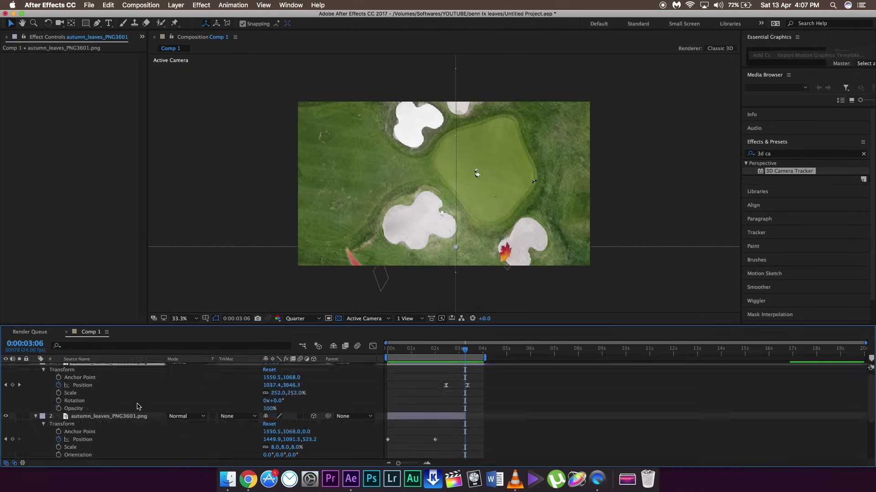
scroll(153, 404, down, 1)
drag(461, 350, 435, 353)
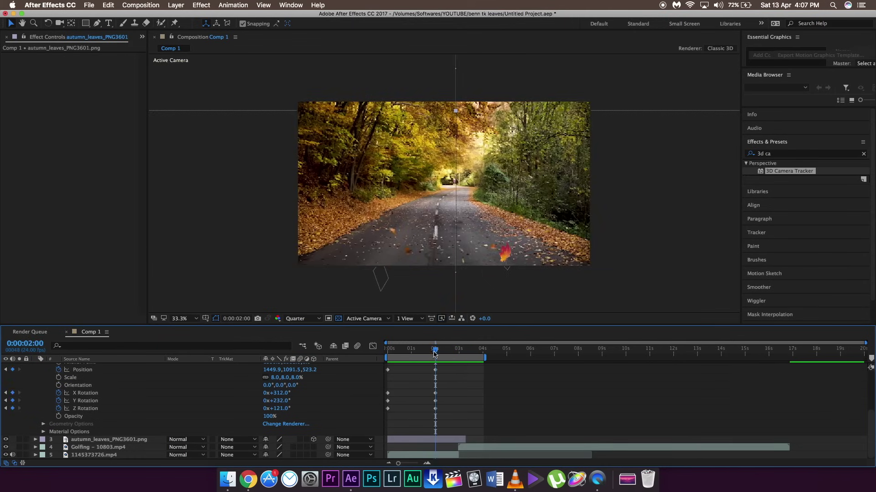
drag(290, 370, 632, 369)
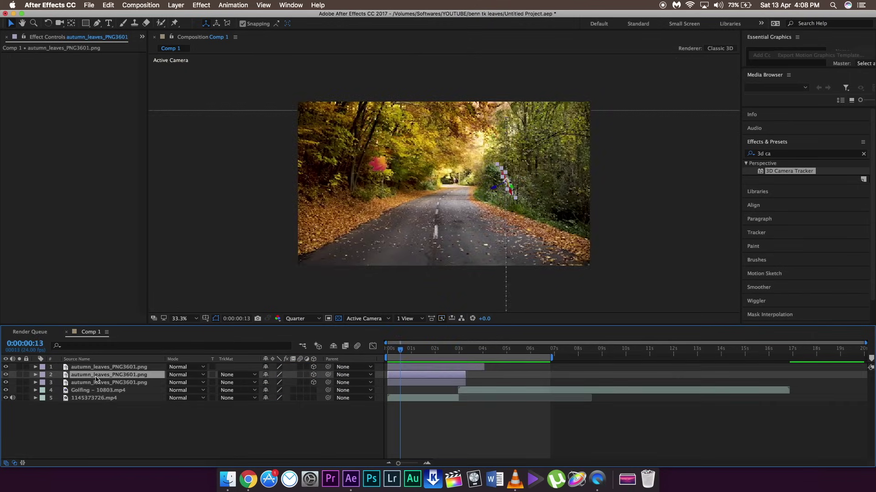
- Pre-compose the second leaf layer as autumn_leaves_PNG3601.png Comp 1, moving all attributes into the new composition
click(100, 383)
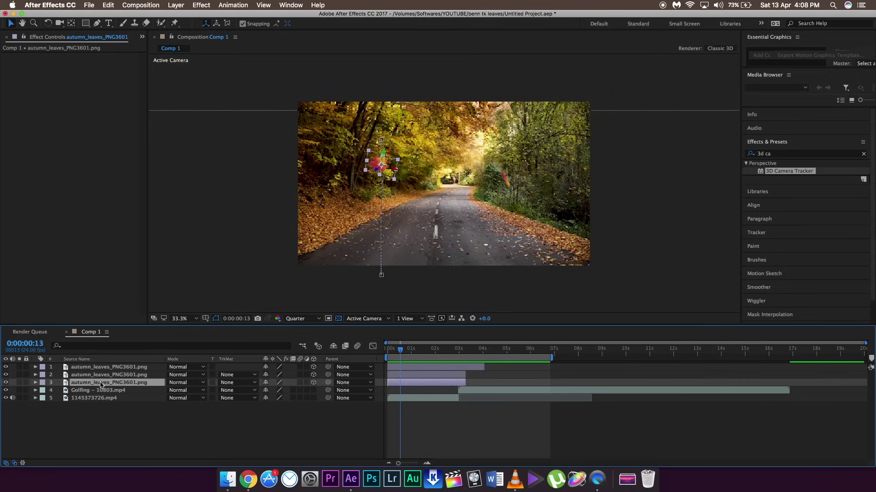
click(112, 375)
click(114, 383)
click(114, 375)
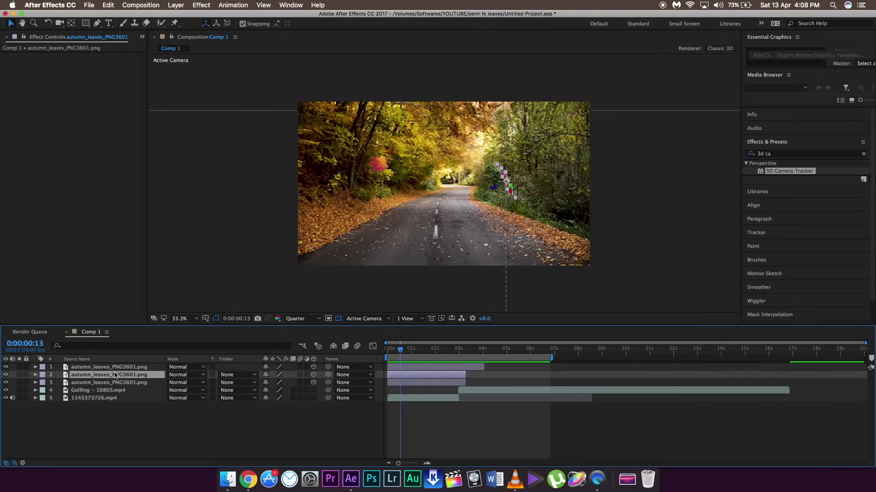
right_click(114, 377)
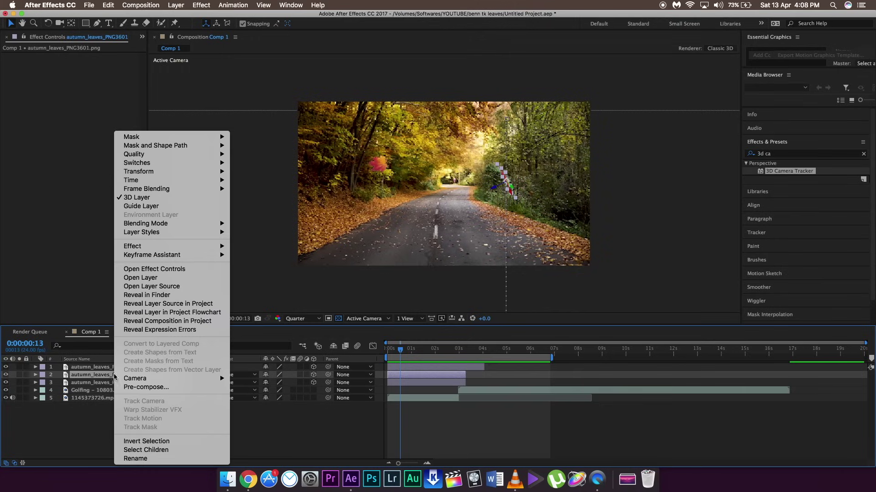
click(132, 388)
click(336, 270)
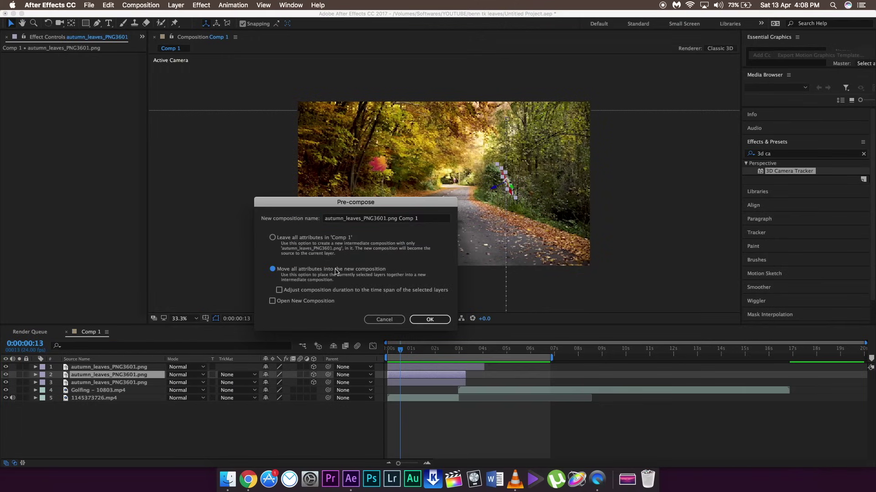
click(429, 320)
- Pre-compose the remaining small leaf layer as autumn_leaves_PNG3601.png Comp 2, moving all attributes into the new composition
right_click(142, 382)
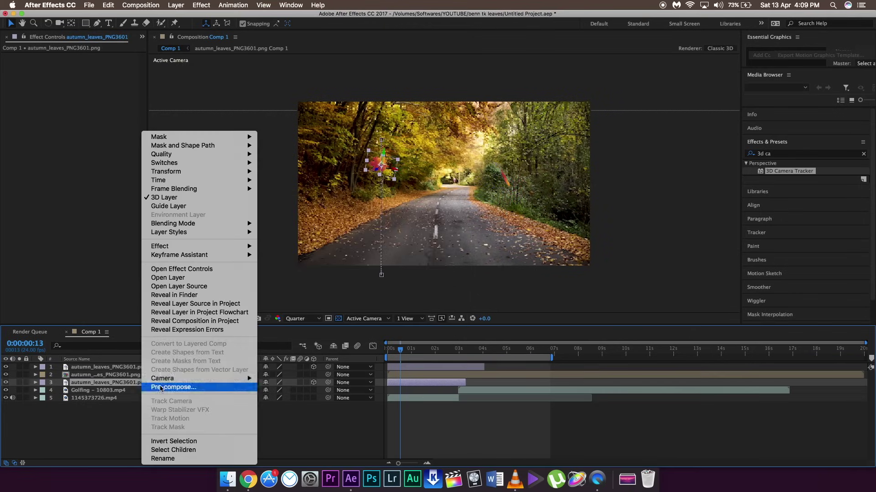
click(160, 387)
click(317, 279)
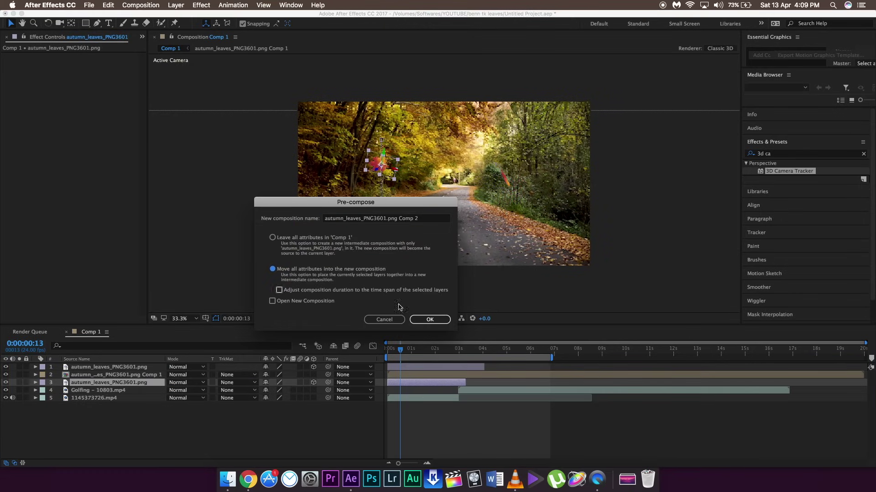
click(429, 319)
- Duplicate the leaf precomps to have three copies of Comp 1 and two of Comp 2
click(128, 377)
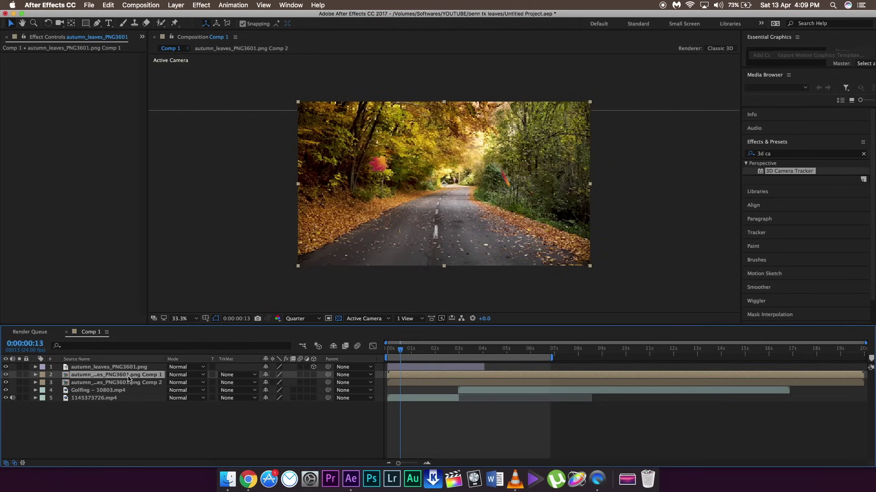
key(super+v)
click(136, 388)
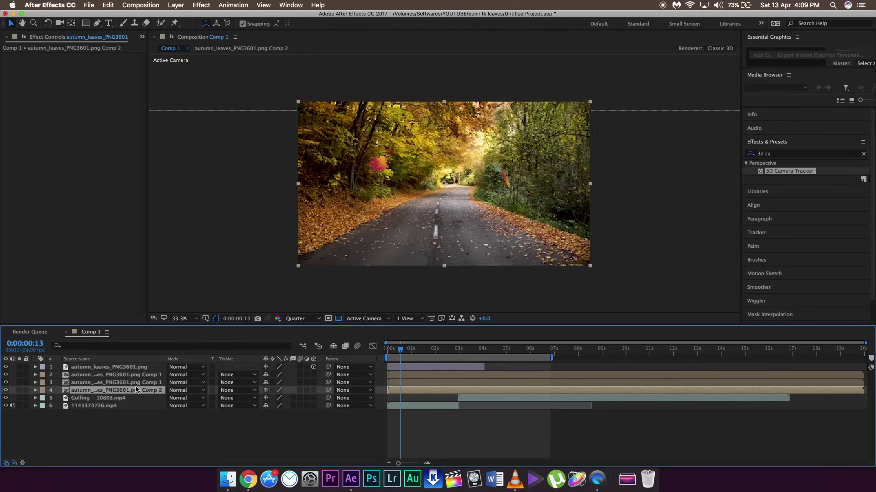
key(super+v)
click(136, 398)
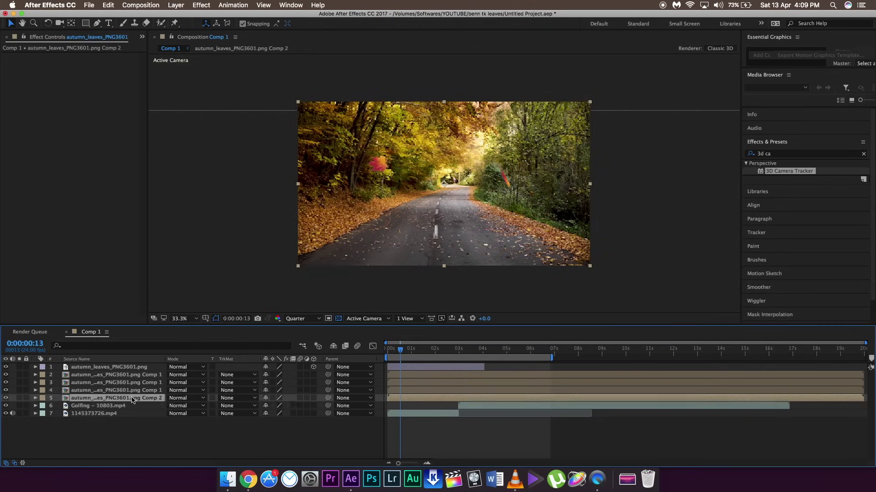
key(ctrl+d)
- Offset the duplicated leaf precomps across the frame to spread out the falling leaves, and preview from the start
click(356, 186)
drag(355, 186, 421, 161)
click(378, 165)
click(135, 399)
drag(356, 192, 439, 166)
drag(399, 350, 382, 353)
key(space)
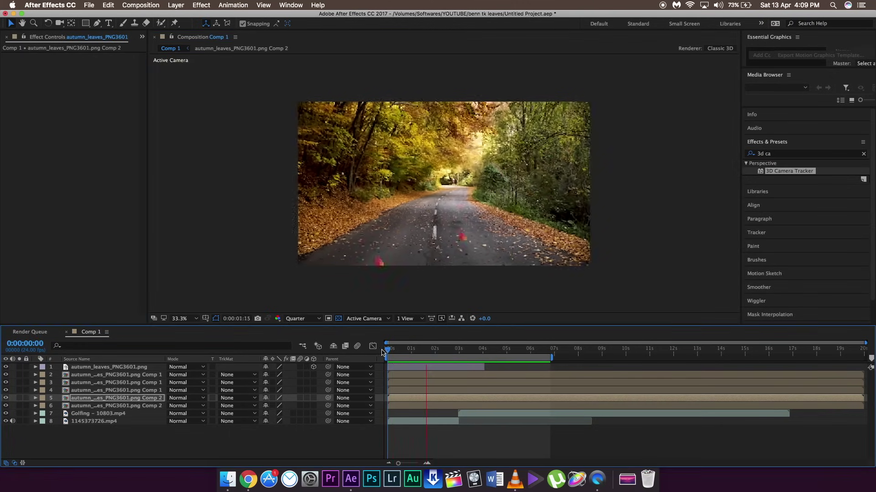
- Move the pasted leaf precomps up and slightly to the right of the originals, and preview from 0:00:00:00
key(space)
- Copy and paste all five leaf precomp layers to double the number of falling leaves
click(132, 375)
shift+click(132, 406)
key(super+c)
key(super+v)
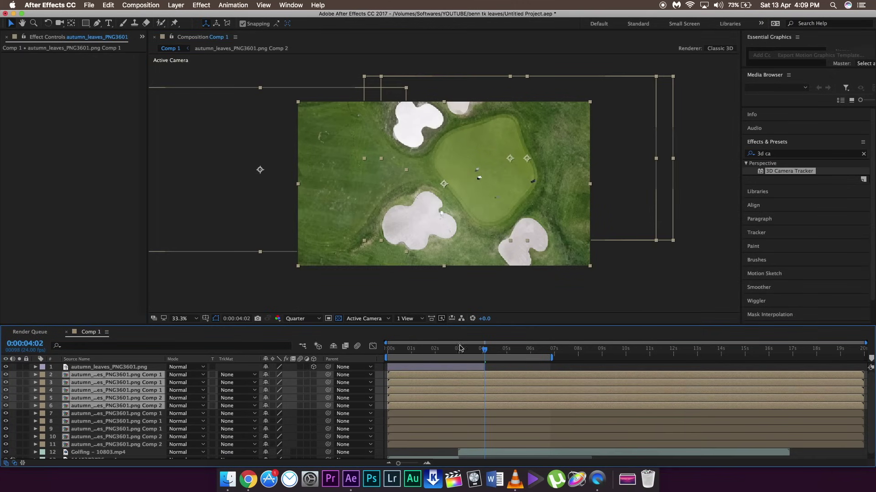
click(437, 350)
drag(510, 158, 527, 128)
drag(437, 350, 373, 355)
key(space)
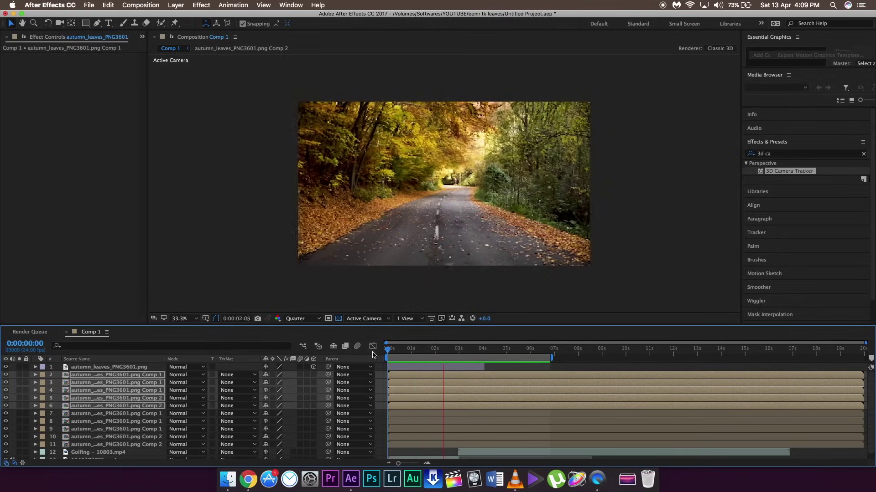
key(space)
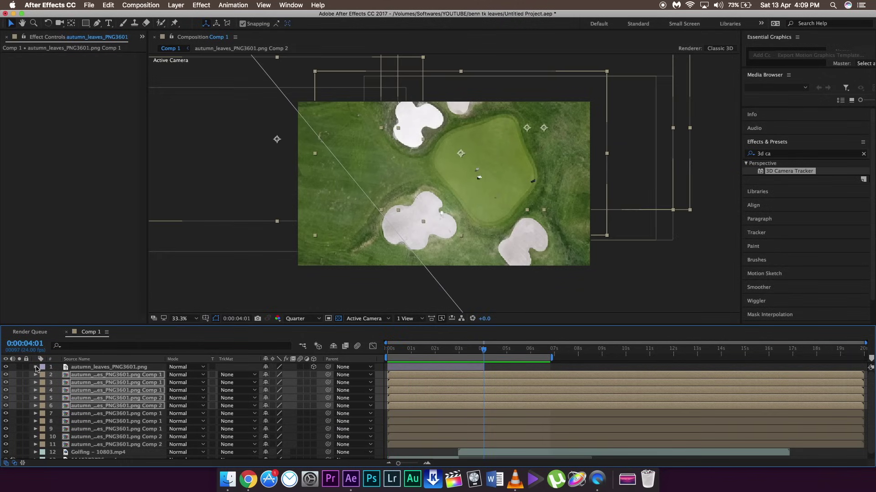
- Trim the end of the Golfing - 10803.mp4 layer to just before 8 s
scroll(265, 370, down, 1)
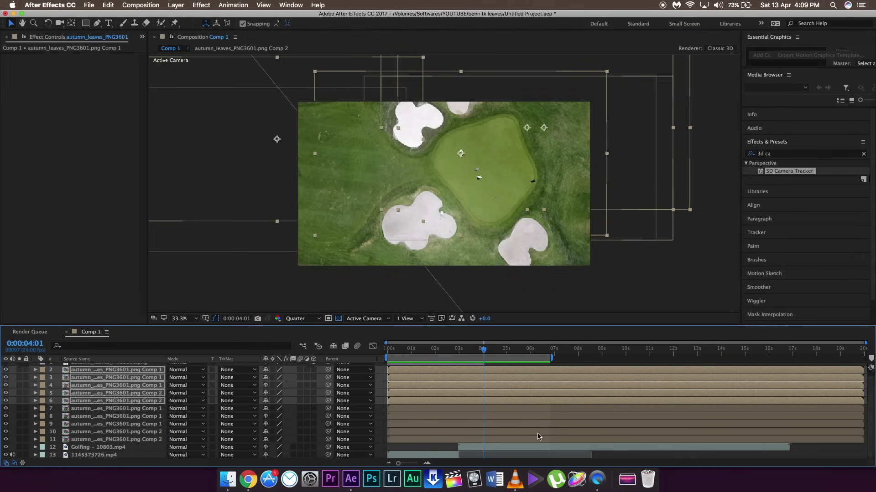
drag(789, 447, 572, 451)
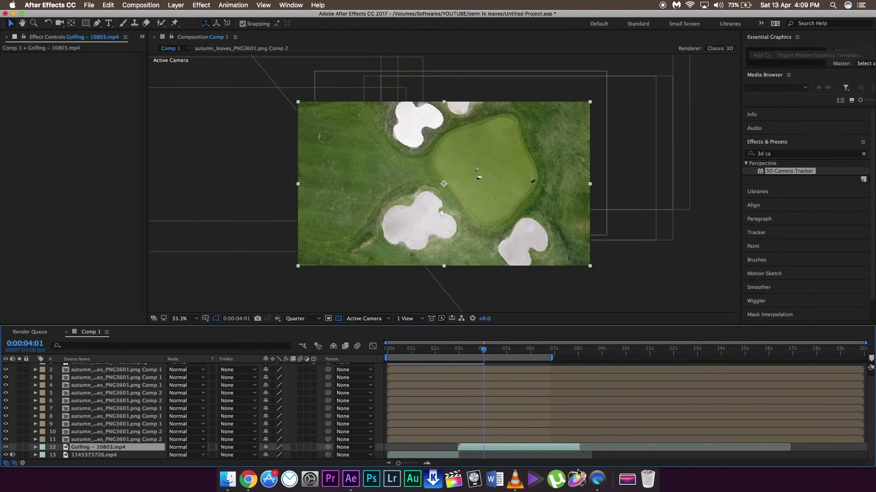
click(250, 363)
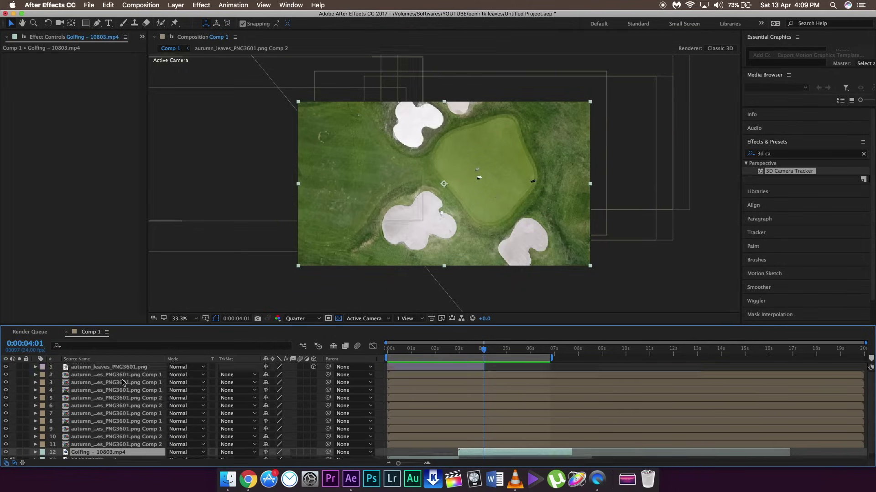
- Find the Lumetri Color effect and apply it to the large leaf layer
drag(458, 351, 466, 351)
drag(776, 154, 734, 154)
text(lume)
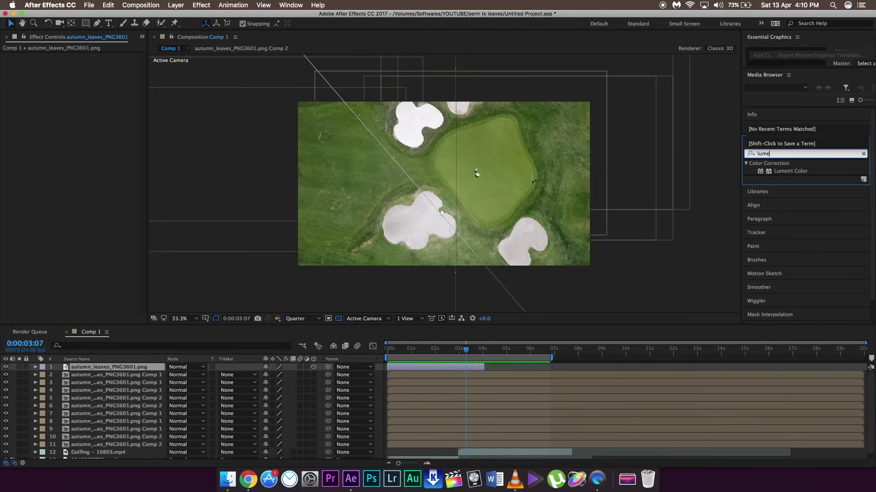
click(773, 172)
drag(269, 356, 169, 336)
drag(74, 79, 75, 80)
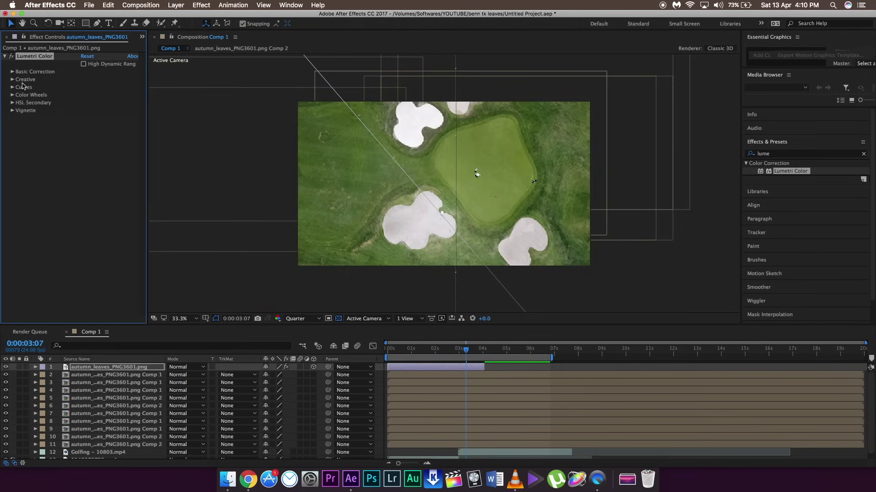
- Darken the large leaf at 0:00:02:23 by pulling down the middle of its Lumetri RGB curve, and preview from 0:00:00:07
drag(466, 349, 458, 350)
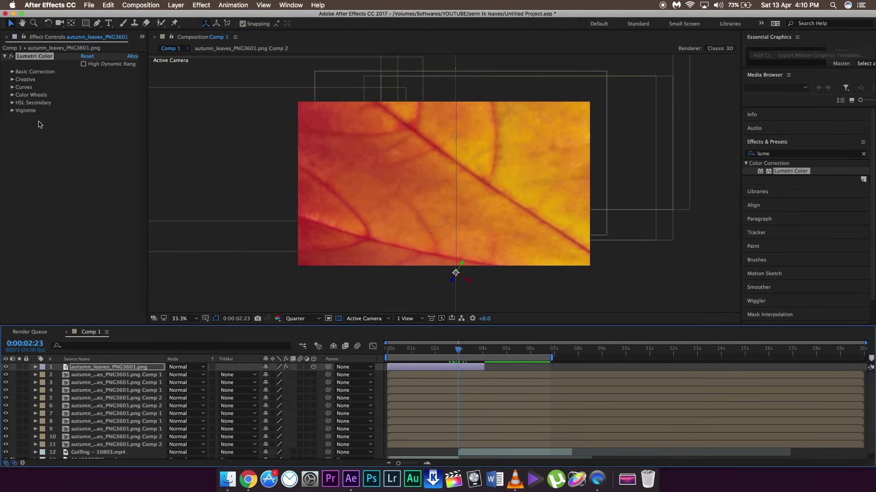
click(10, 87)
drag(88, 158, 106, 161)
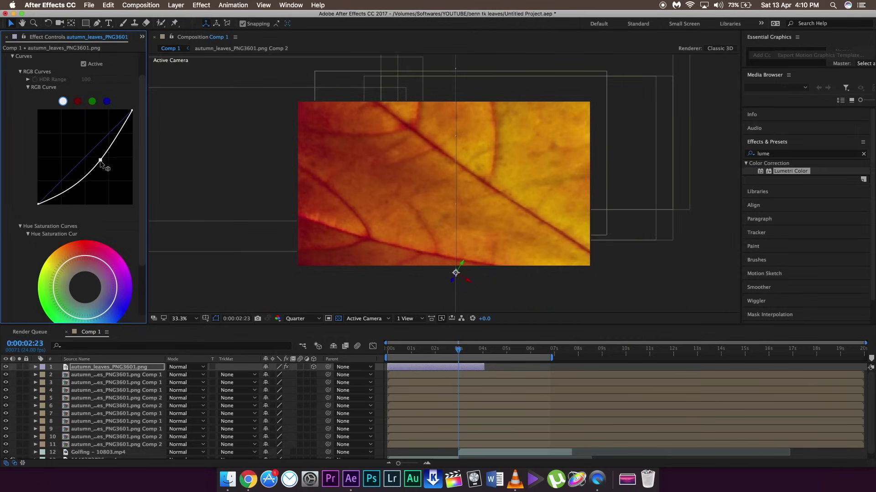
click(12, 56)
click(393, 350)
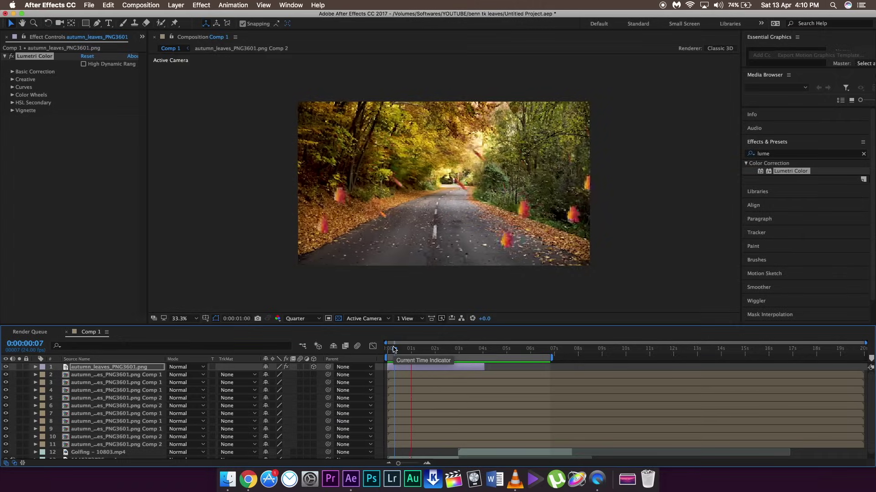